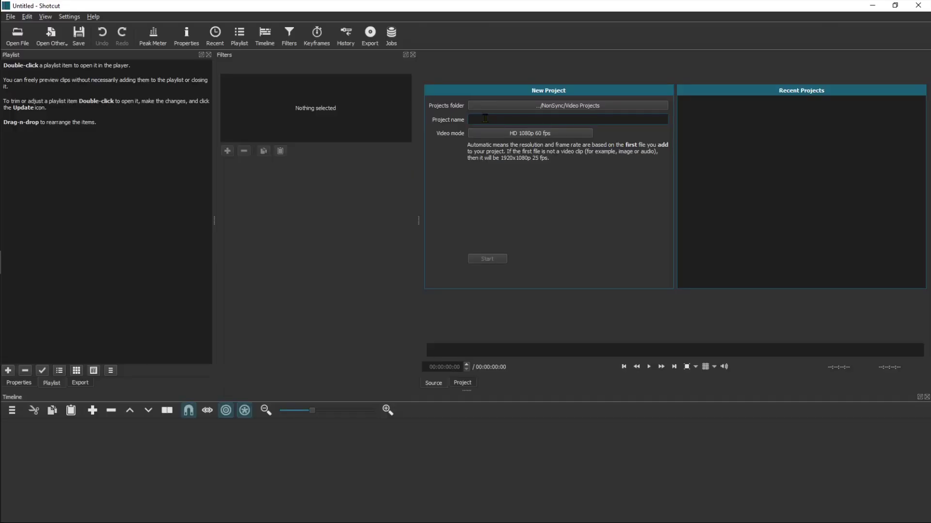
Create a new Shotcut project named 'sample'.
type("sample")
left_click(486, 261)
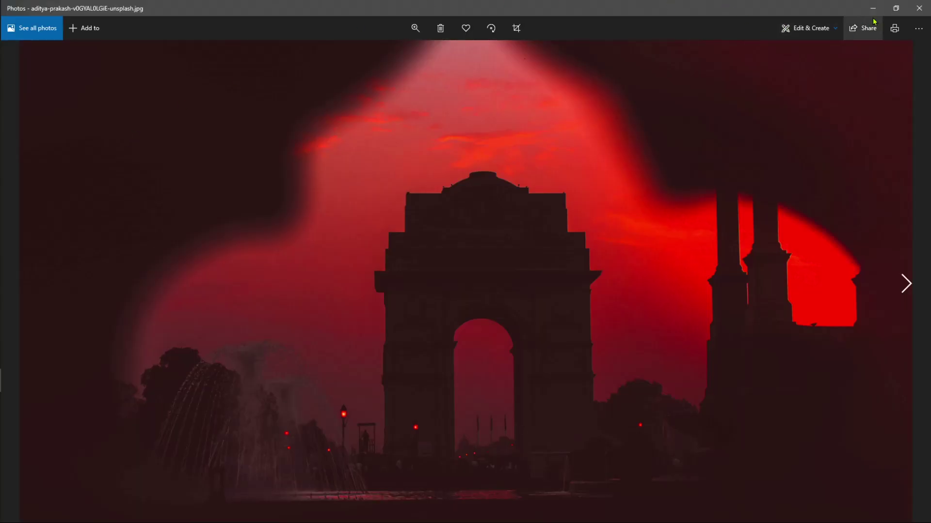
left_click(920, 5)
Add the India Gate and domed monument photos to the playlist, then place both on V1 in order.
left_click_drag(291, 162, 139, 126)
left_click_drag(846, 230, 63, 155)
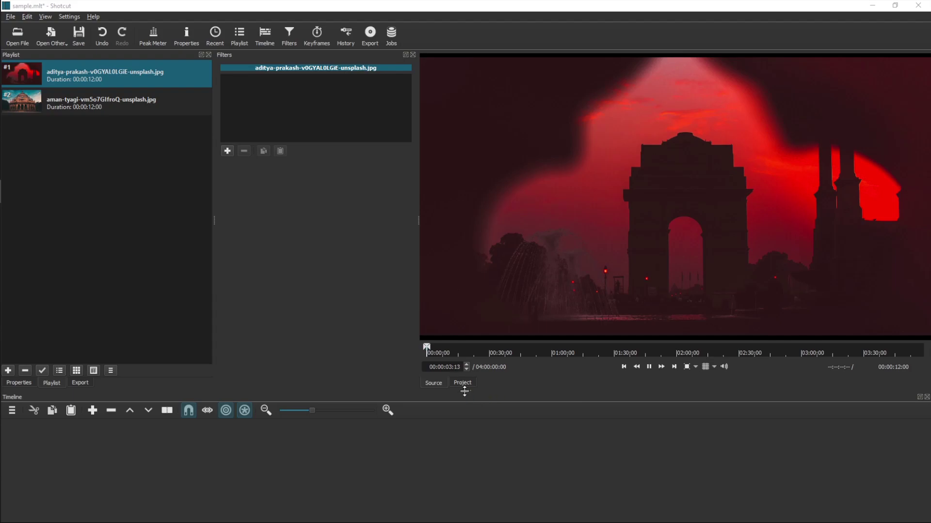
left_click_drag(463, 391, 463, 337)
left_click_drag(97, 80, 145, 402)
left_click_drag(95, 98, 460, 418)
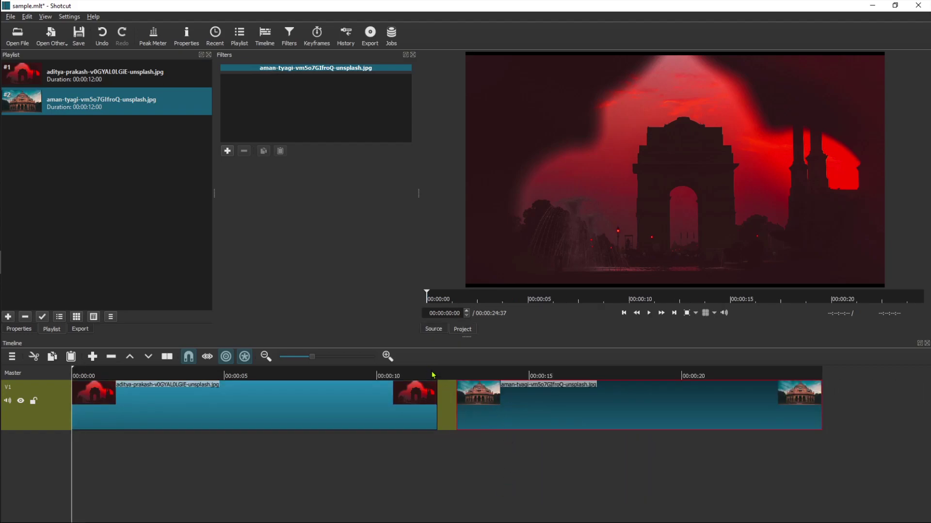
Slide the second clip left against the first and preview the cut.
left_click_drag(480, 401, 459, 406)
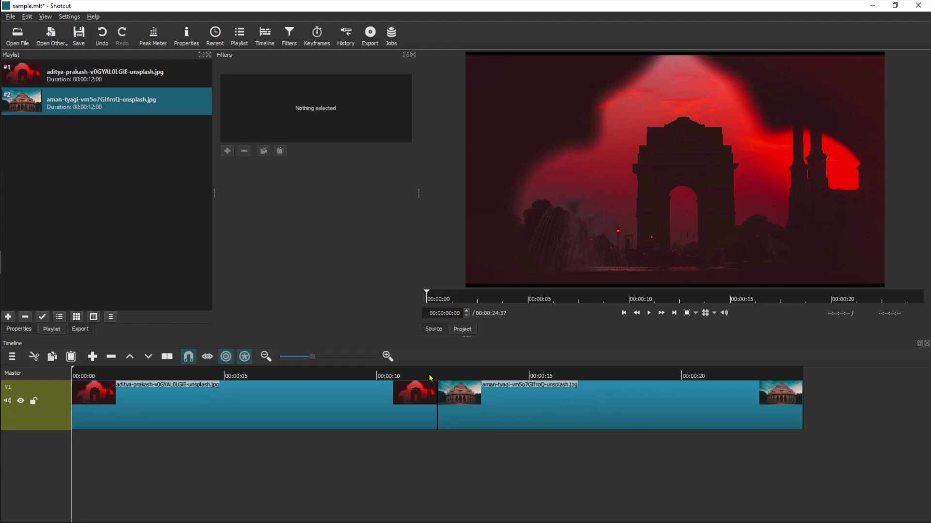
left_click(428, 376)
key("space")
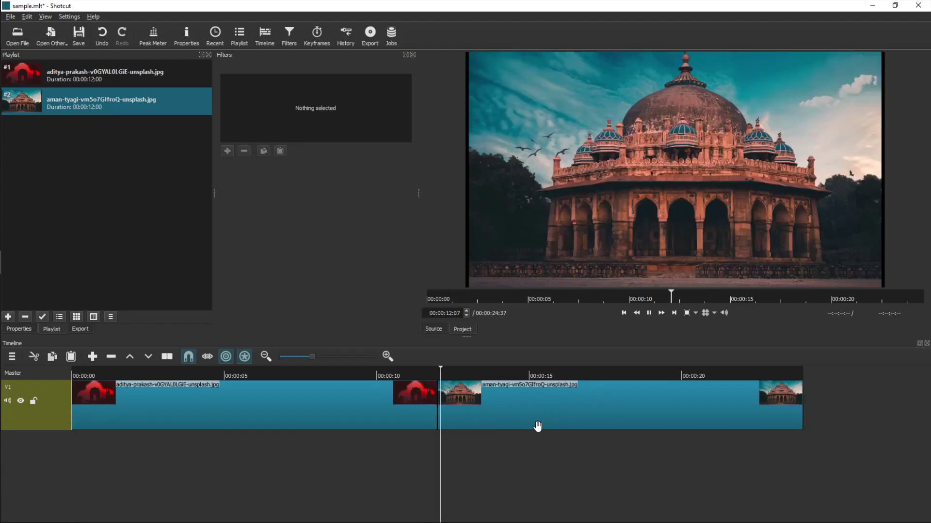
left_click(417, 381)
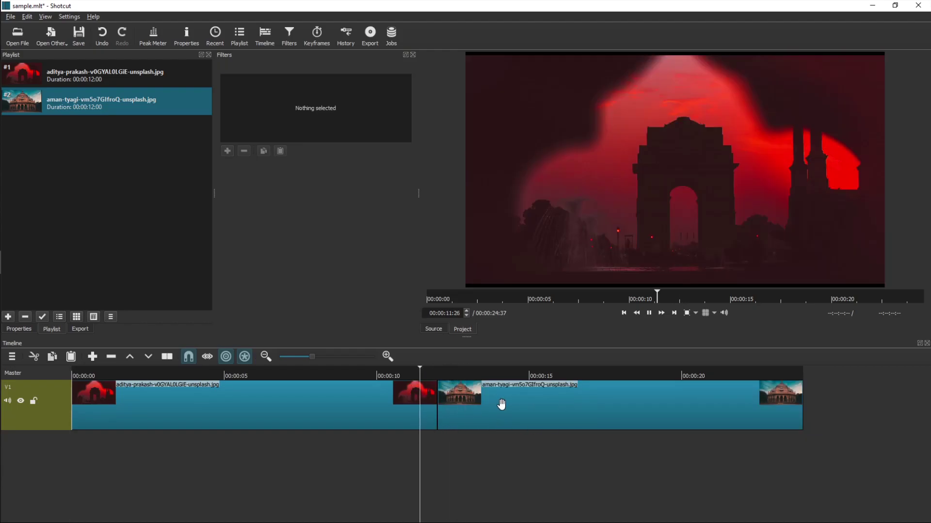
key("space")
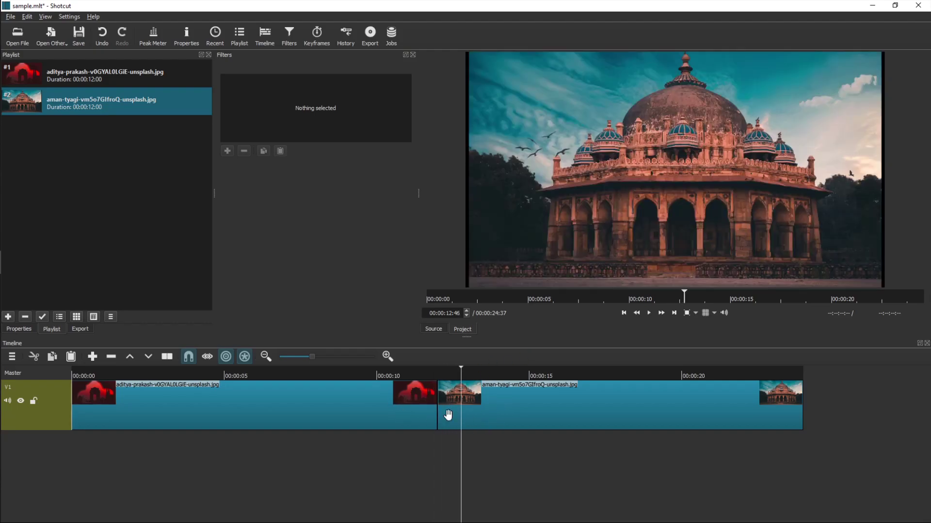
Overlap the domed monument clip onto the first to create a Dissolve transition and check its properties.
left_click(501, 413)
left_click_drag(509, 412, 478, 467)
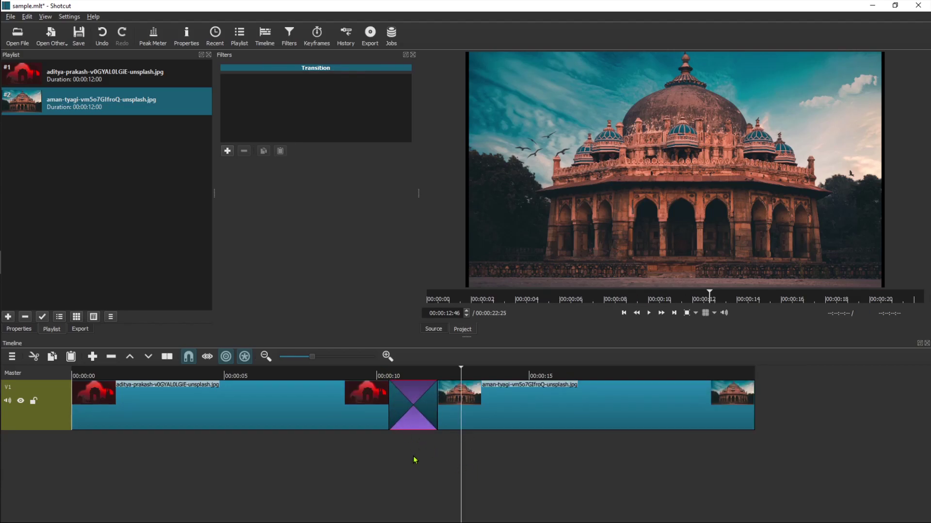
right_click(403, 403)
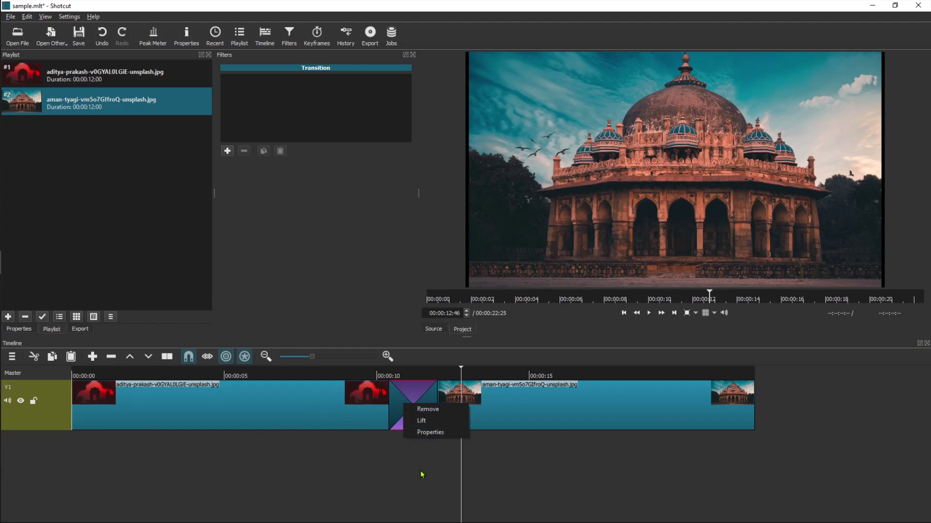
left_click(429, 432)
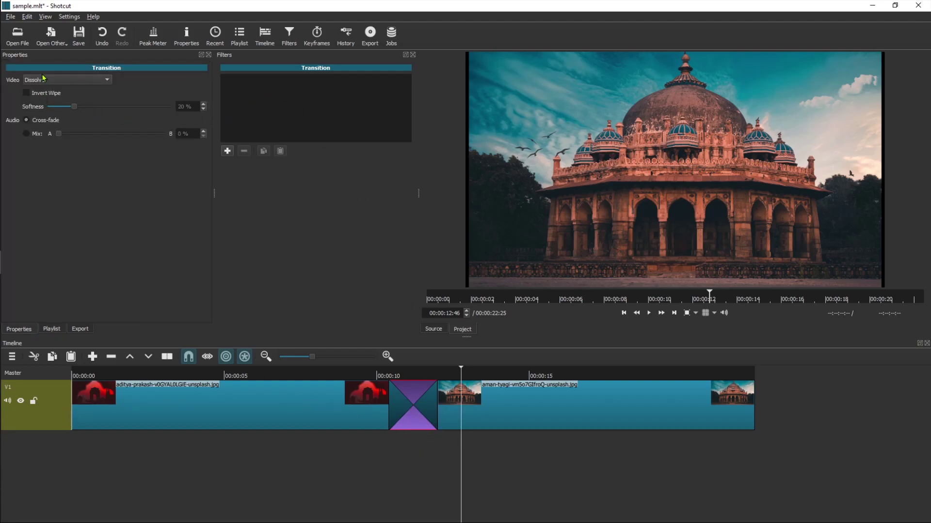
left_click(44, 80)
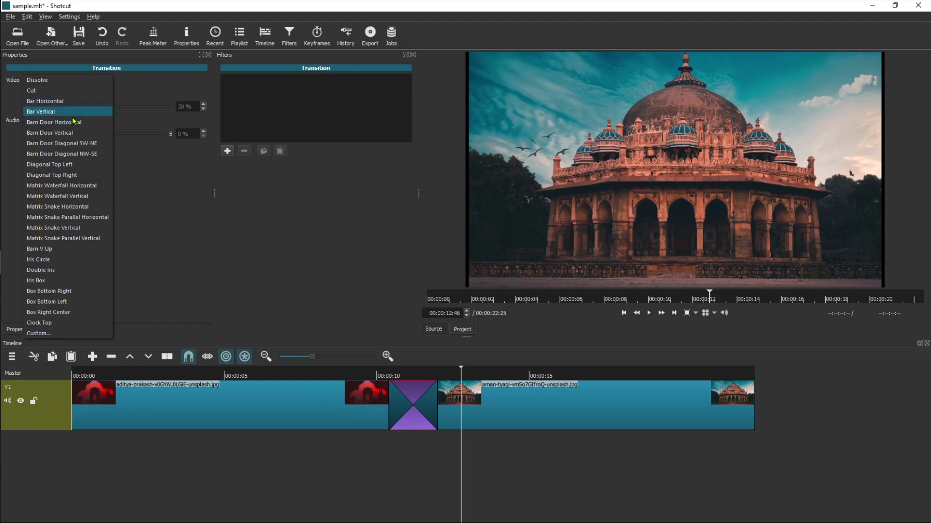
left_click(288, 237)
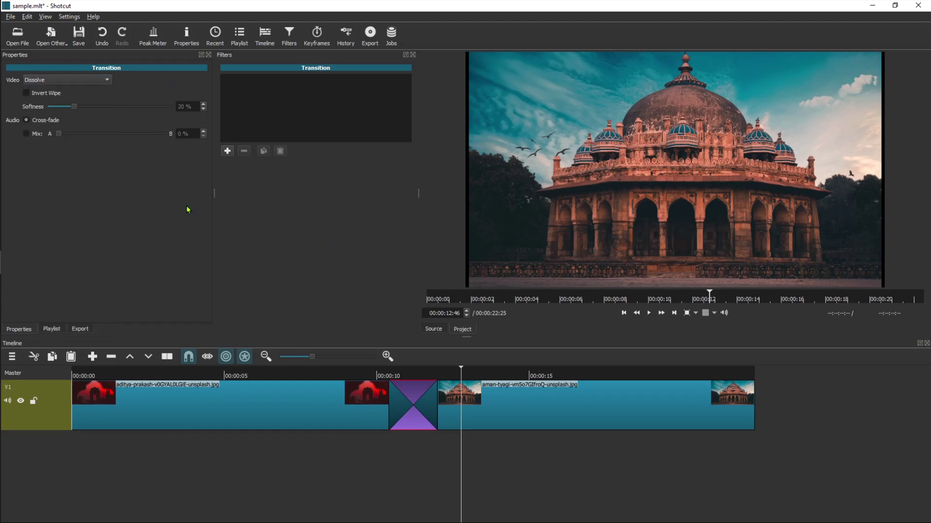
left_click(209, 55)
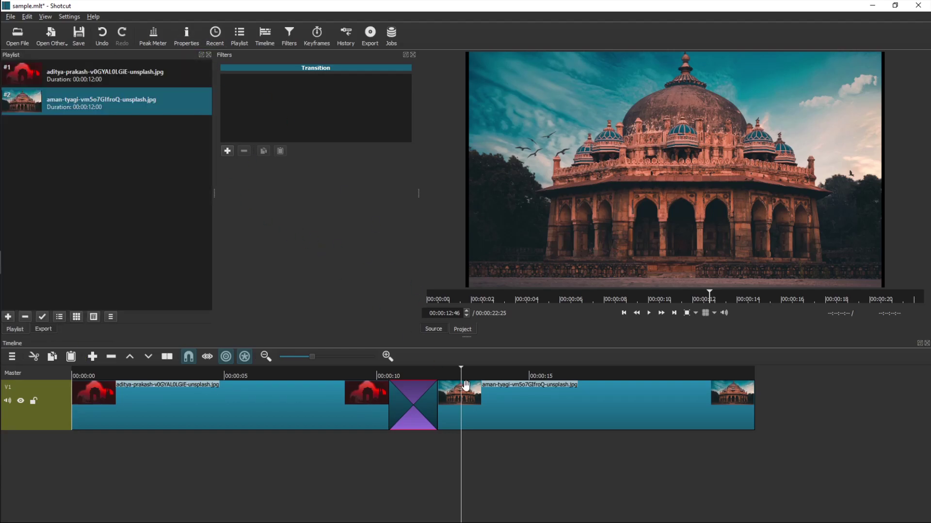
Play back through the Dissolve transition from just before it.
left_click(383, 376)
key("space")
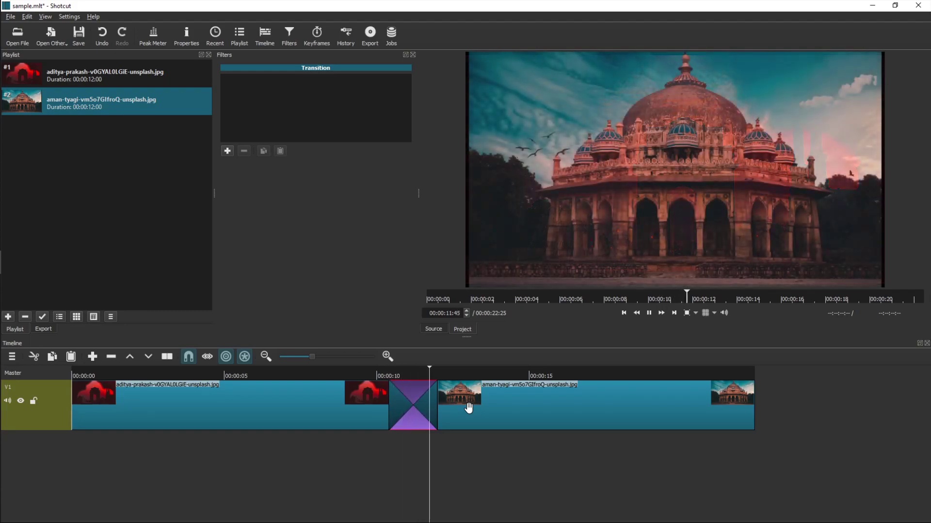
key("space")
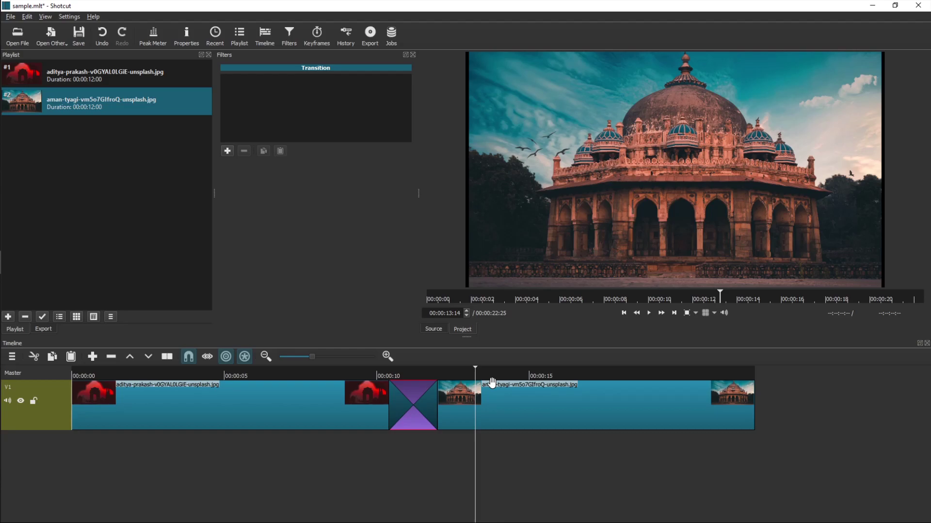
Save sample.mlt with Ctrl+S and exit Shotcut.
key("ctrl+s")
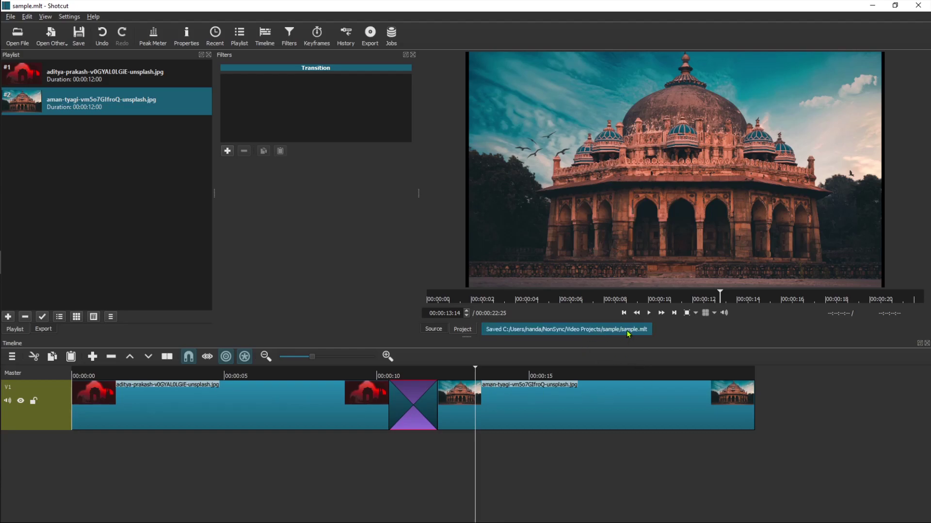
left_click(10, 17)
left_click(42, 134)
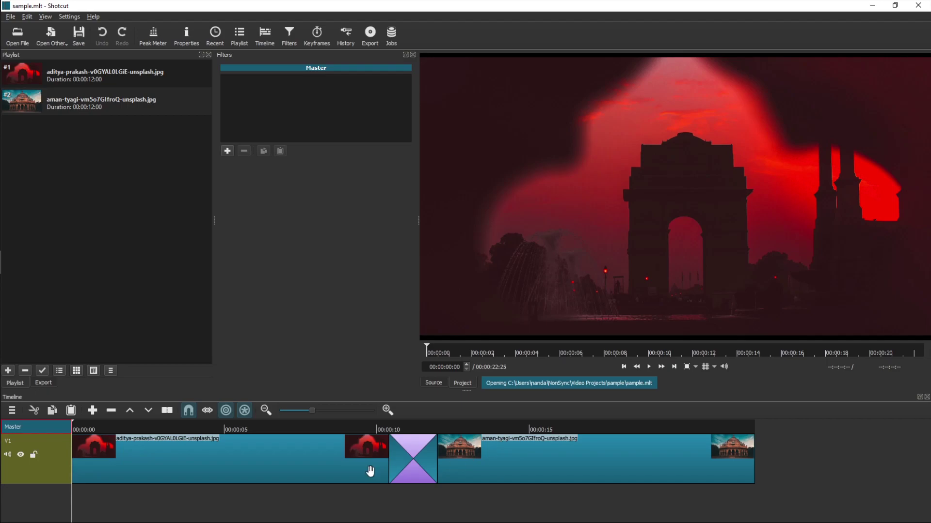
Add a new empty video track V2 above V1.
left_click(334, 474)
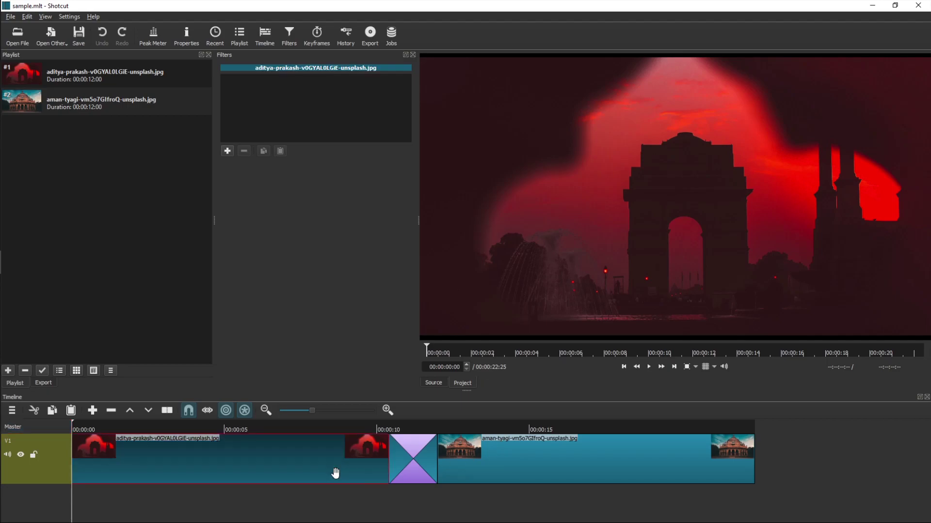
right_click(68, 472)
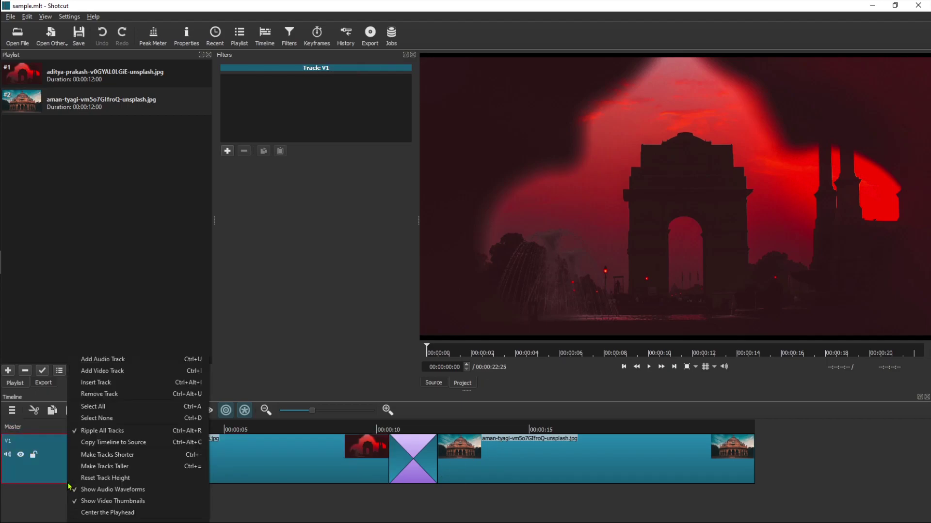
left_click(111, 386)
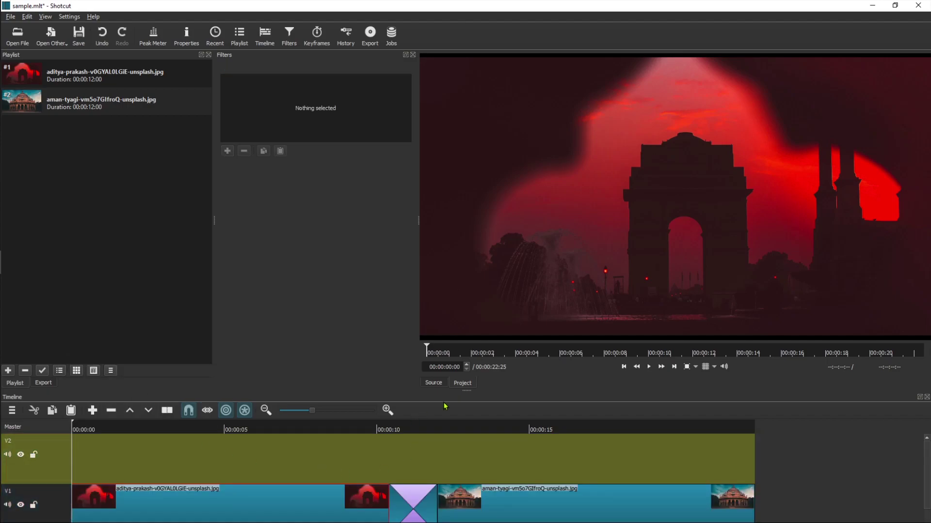
left_click_drag(473, 383, 473, 324)
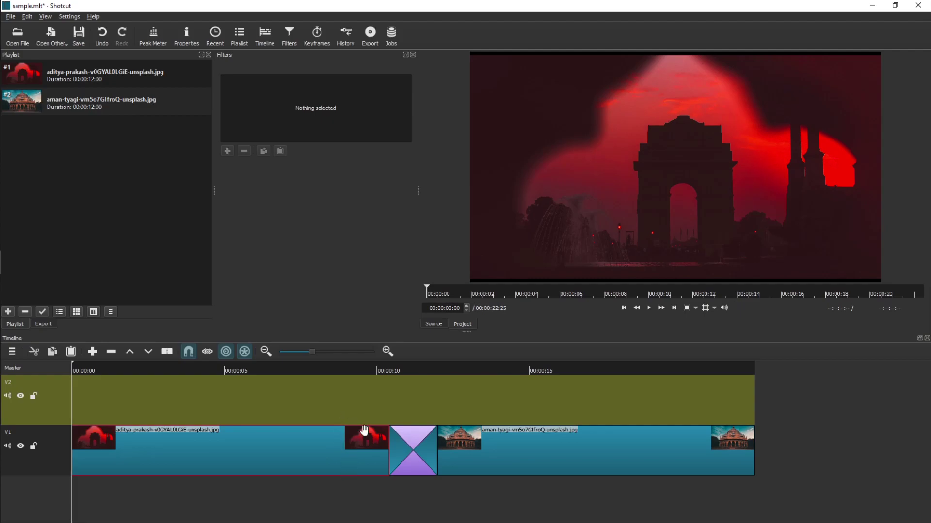
Move both photos and the transition up onto V2, leaving V1 empty, and save.
left_click(476, 461)
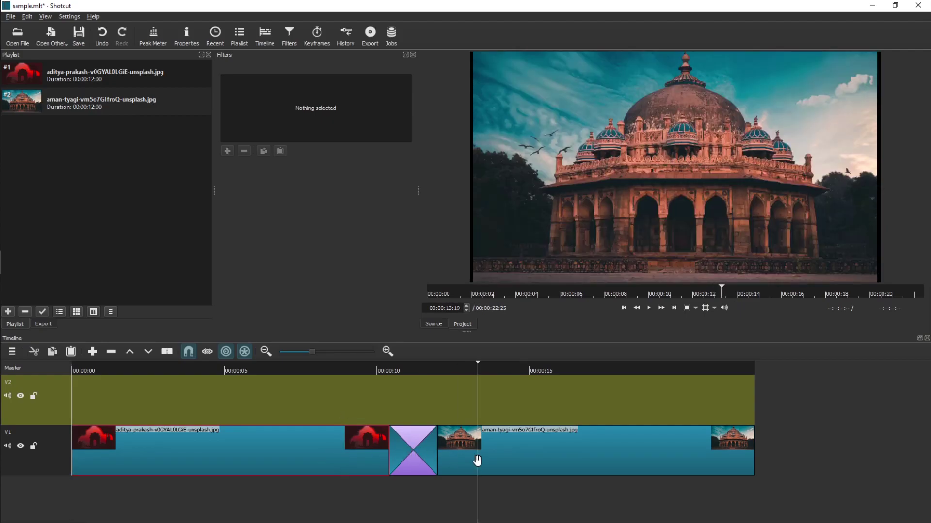
left_click(477, 460)
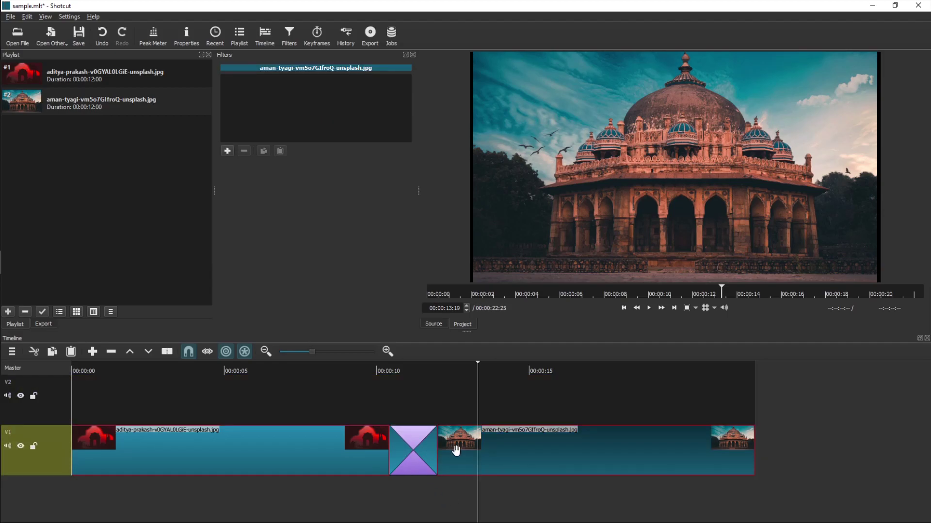
mouse_move(456, 451)
left_mouse_down()
mouse_move(457, 478)
mouse_move(457, 408)
mouse_move(457, 446)
left_mouse_up()
left_click(317, 463)
left_click(481, 460, "shift")
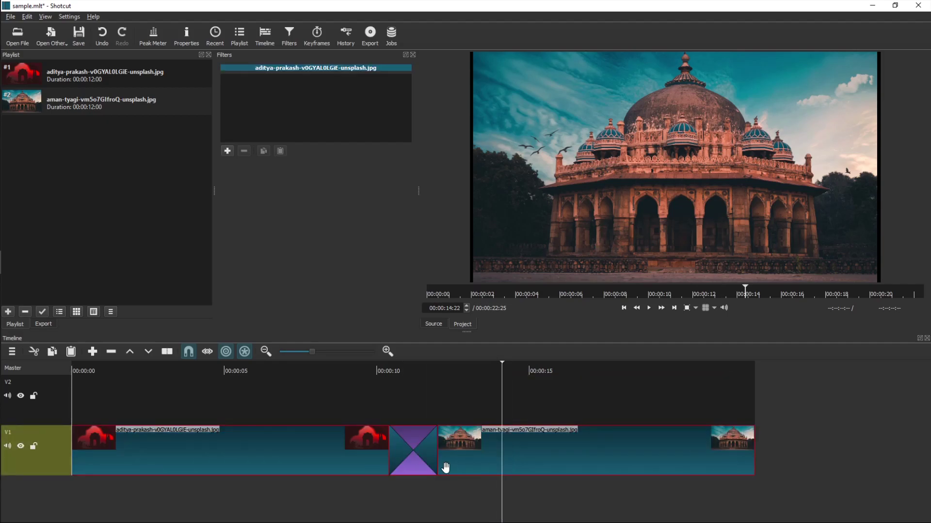
left_click_drag(484, 455, 488, 401)
key("End")
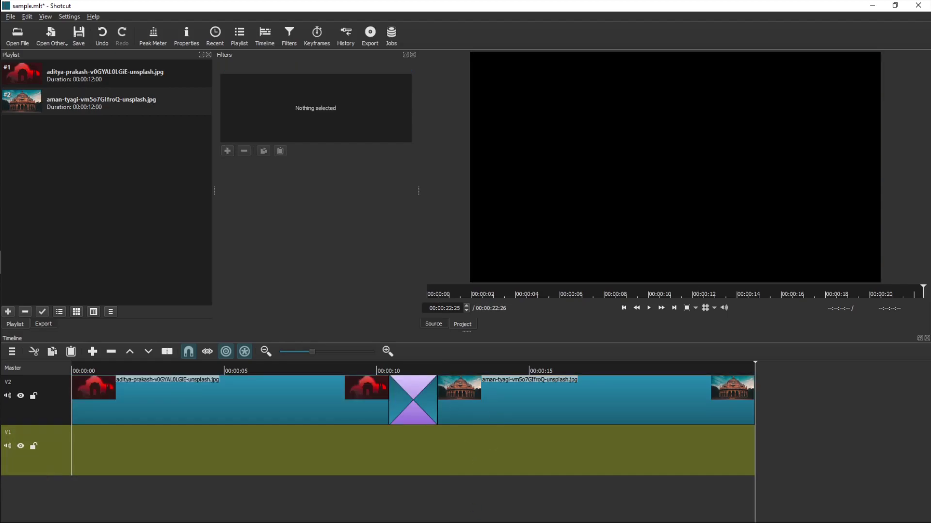
key("ctrl+s")
Exit Shotcut and reopen sample.mlt from the sample folder in File Explorer.
left_click(11, 19)
left_click(48, 145)
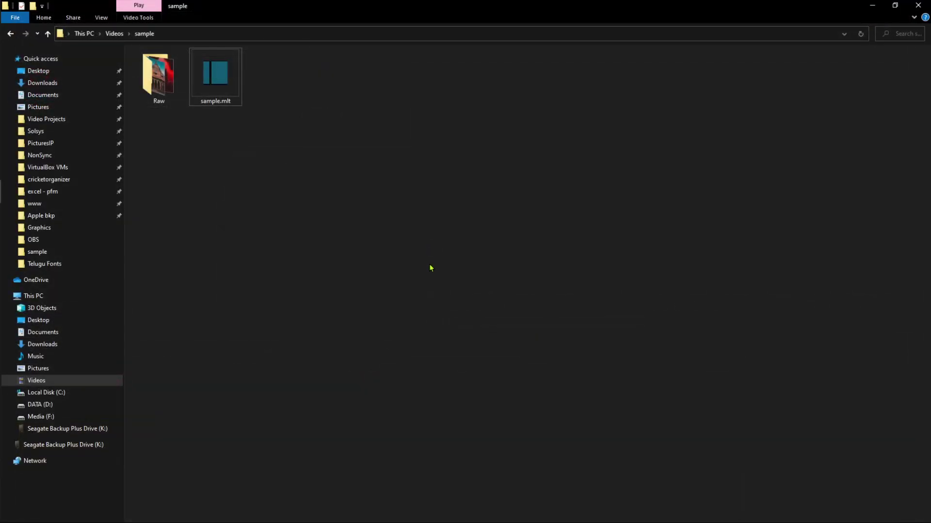
double_click(200, 72)
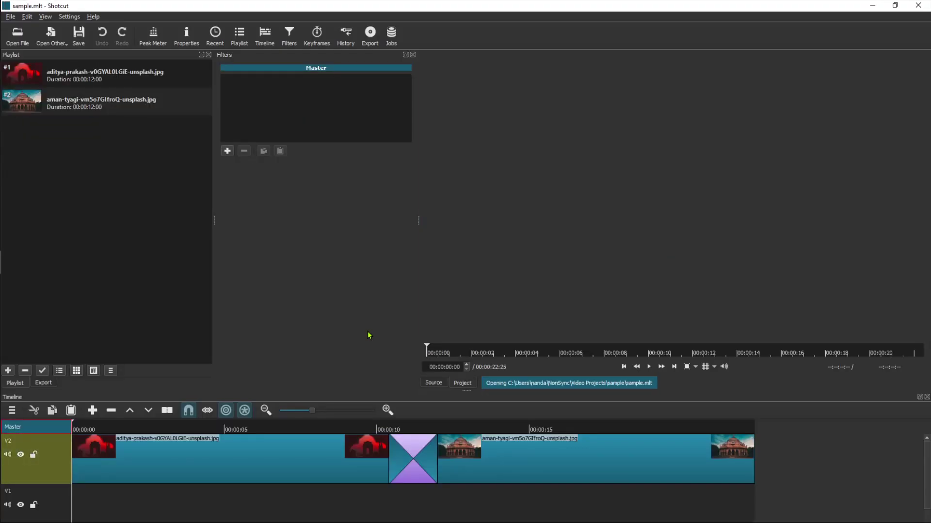
Move both clips and the transition down to V1, then undo so they return to V2.
left_click(345, 459)
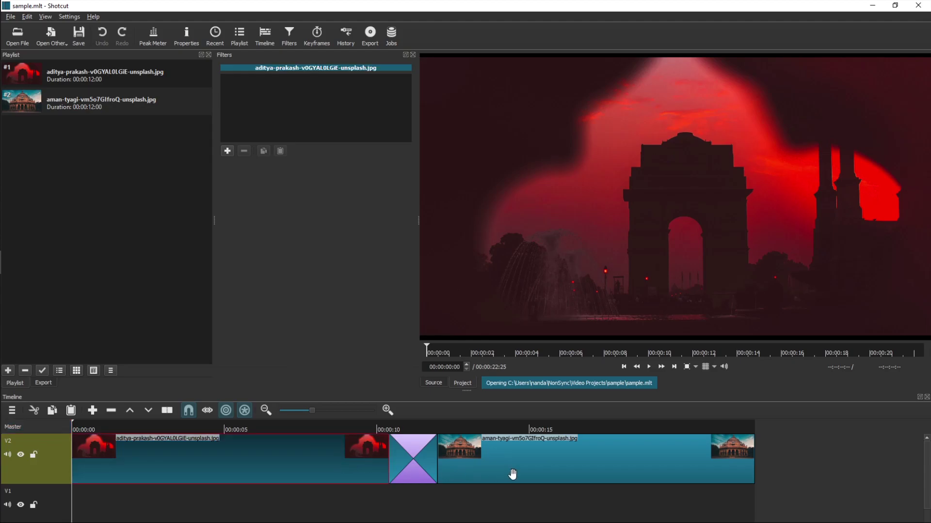
left_click(515, 474)
left_click_drag(471, 473, 467, 495)
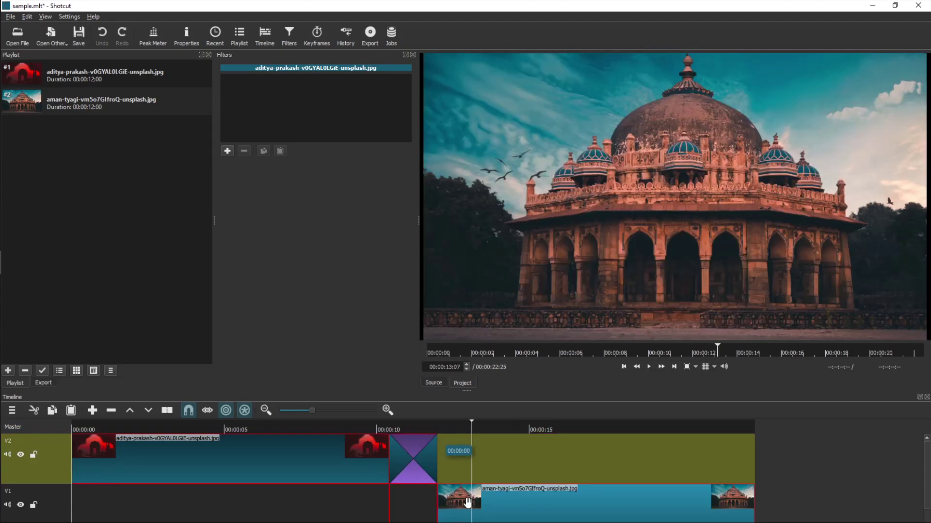
left_click_drag(468, 502, 510, 520)
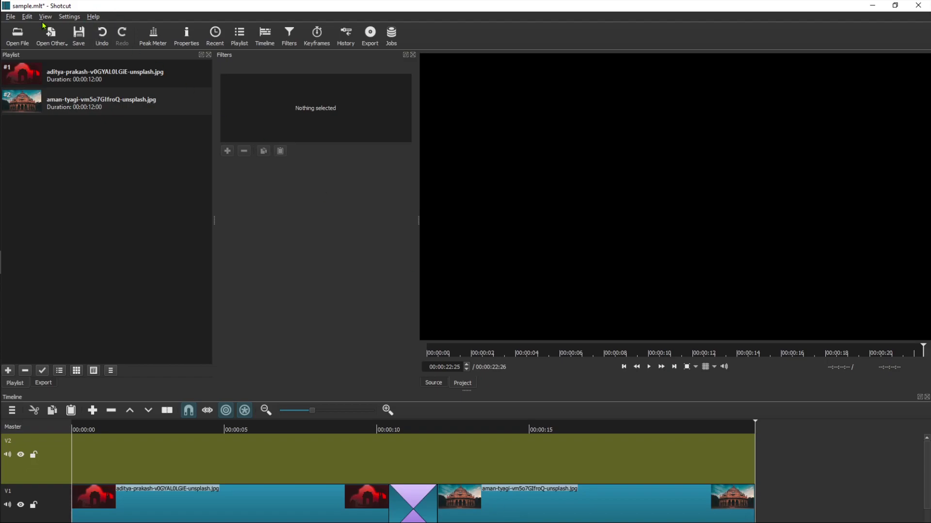
left_click(27, 16)
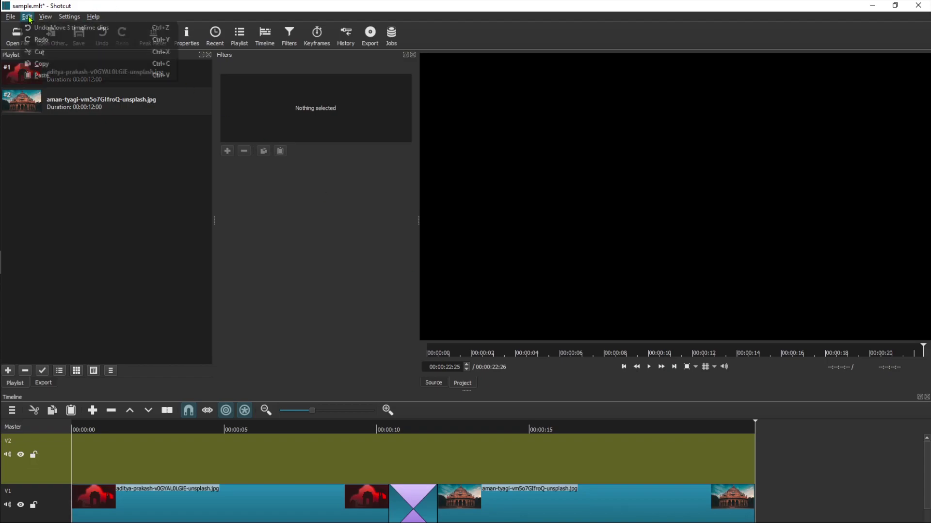
left_click(89, 28)
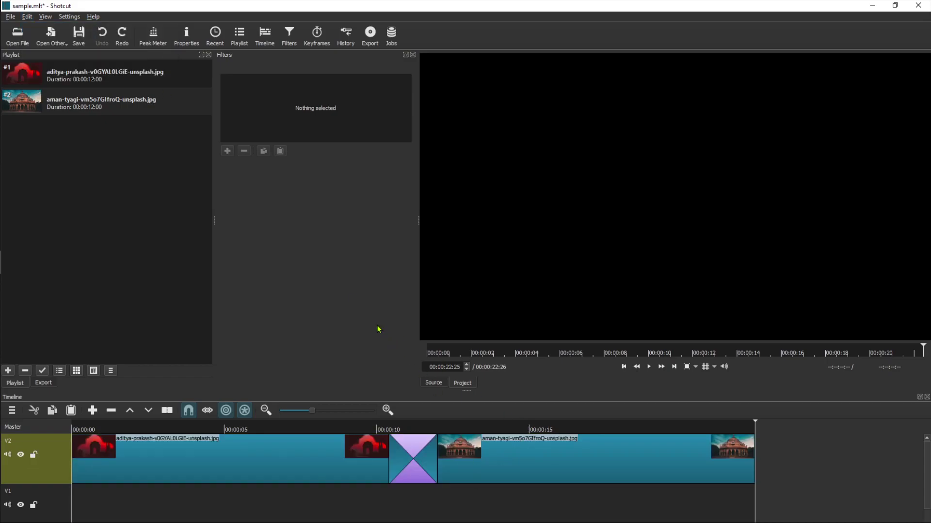
Save the project, exit Shotcut, and reopen sample.mlt from File Explorer.
key("ctrl+s")
left_click(12, 17)
left_click(56, 150)
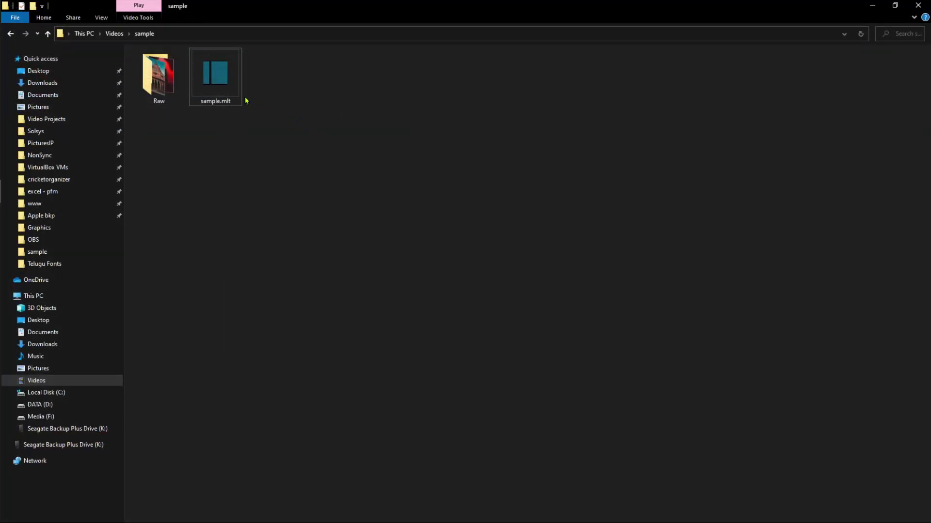
double_click(239, 99)
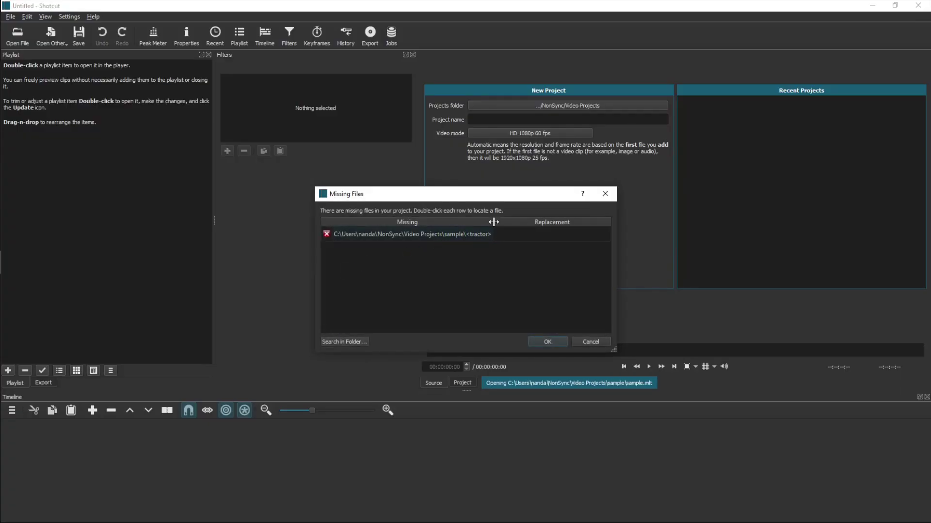
Widen the Missing column to read the missing <tractor> entry, then accept the warning with OK.
left_click_drag(492, 221, 539, 221)
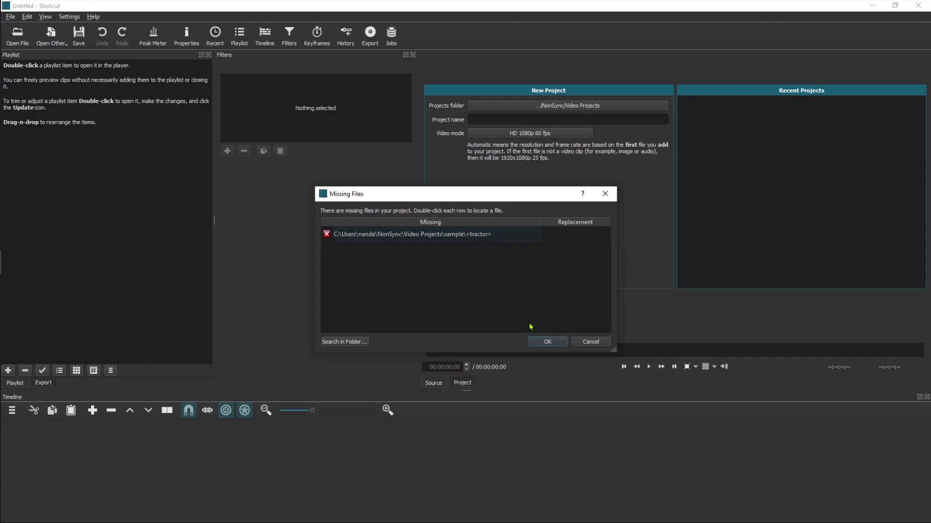
left_click(547, 342)
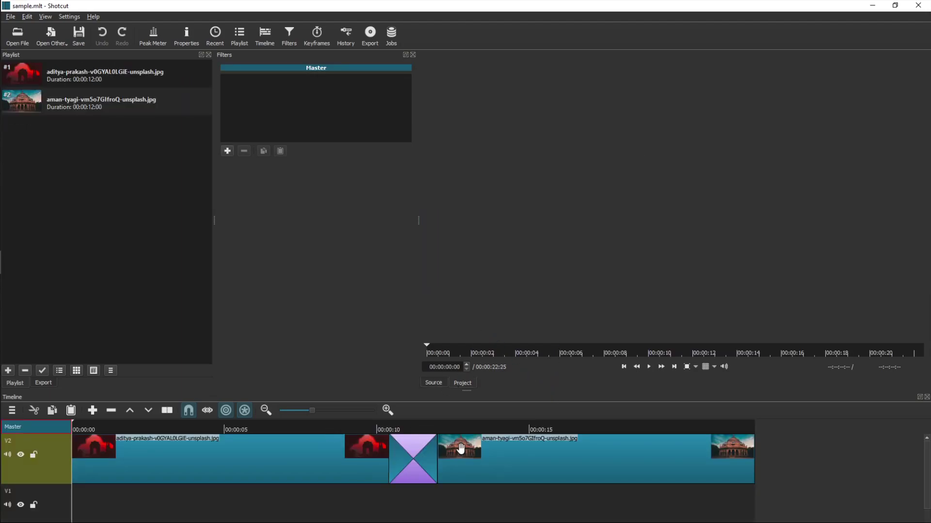
Close sample.mlt, leaving an empty untitled session, then exit Shotcut.
left_click(11, 18)
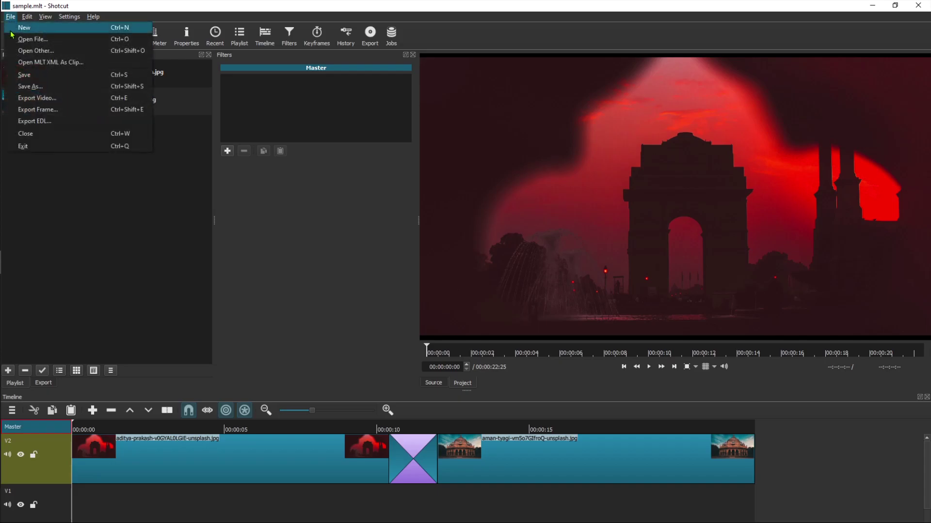
key("Escape")
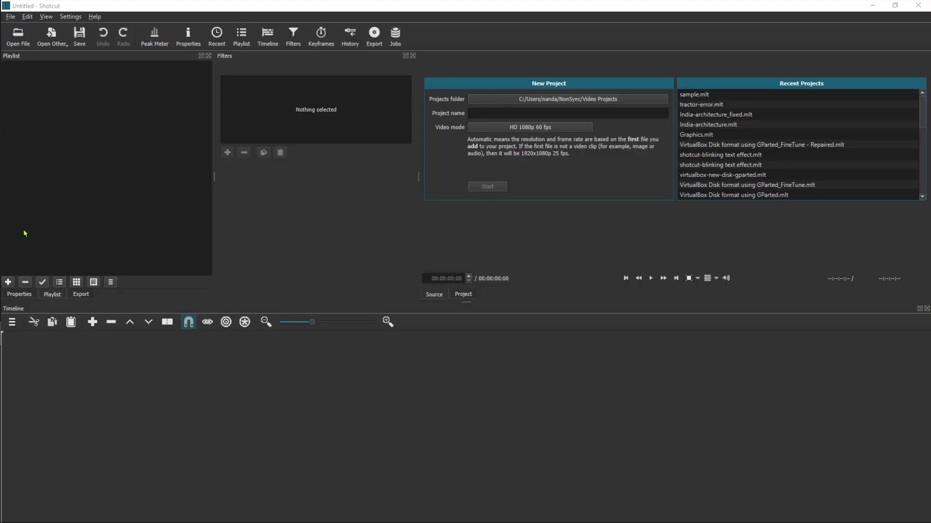
left_click(11, 17)
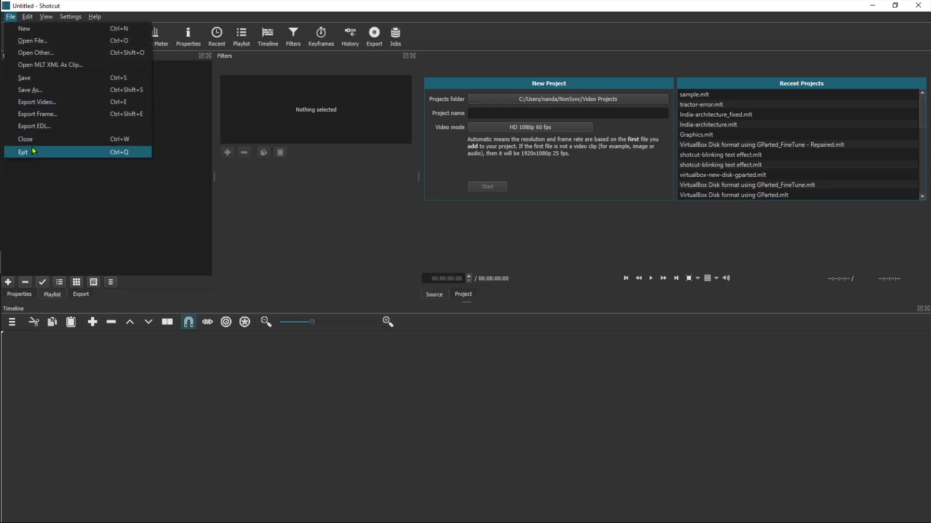
left_click(247, 183)
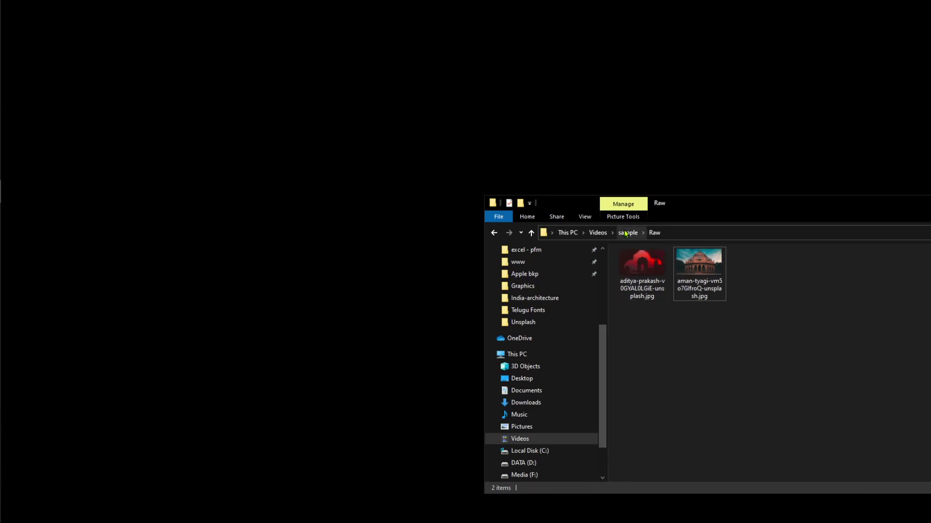
Go back to the sample folder and open sample.mlt with Edit with Notepad++.
left_click(625, 234)
left_click_drag(623, 195, 626, 174)
left_click_drag(703, 191, 501, 158)
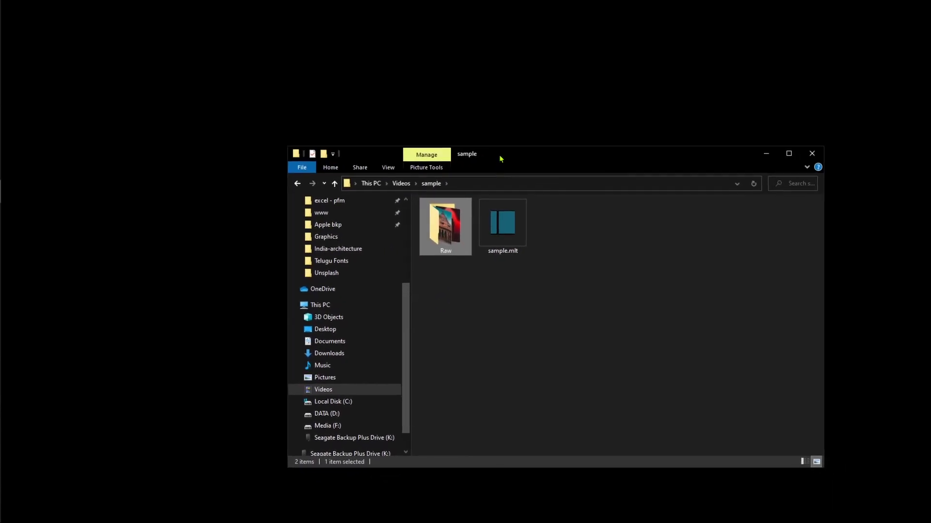
right_click(520, 218)
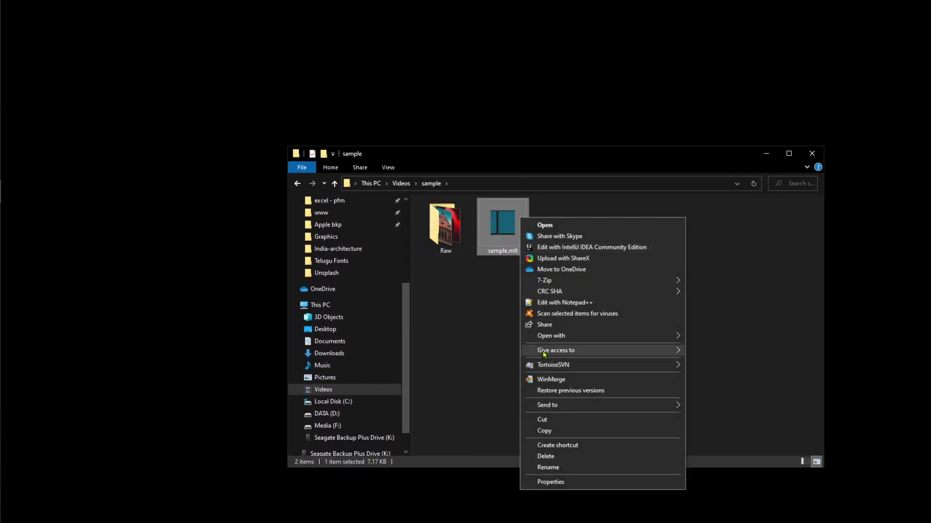
left_click(575, 305)
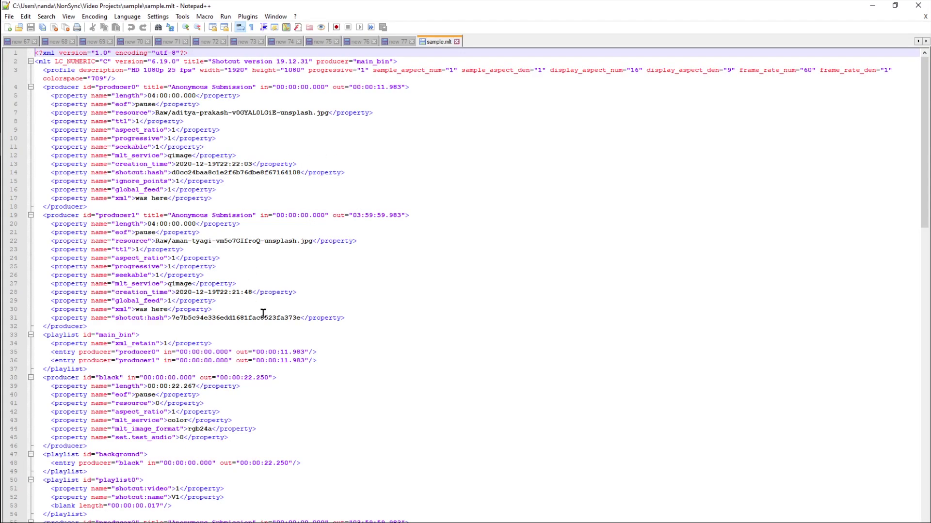
Search sample.mlt for 'tractor' to jump to the first match.
left_click(362, 253)
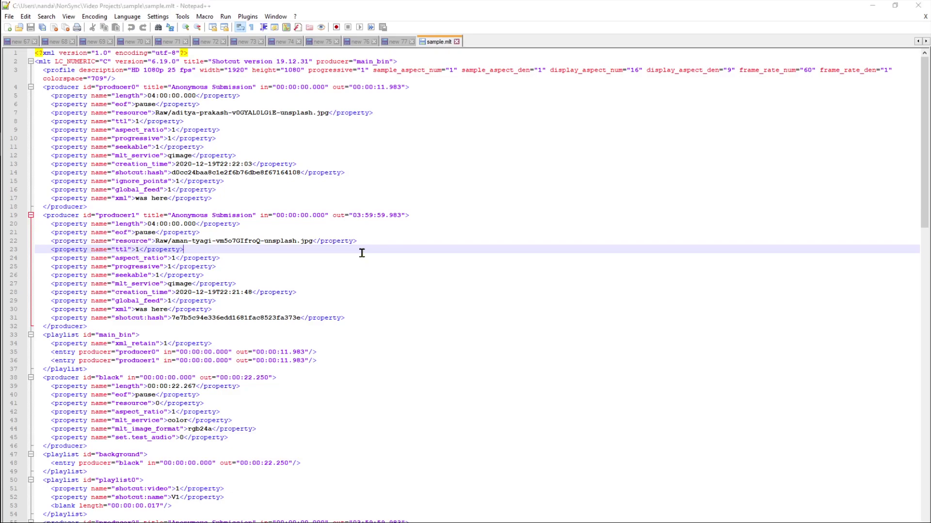
key("ctrl+f")
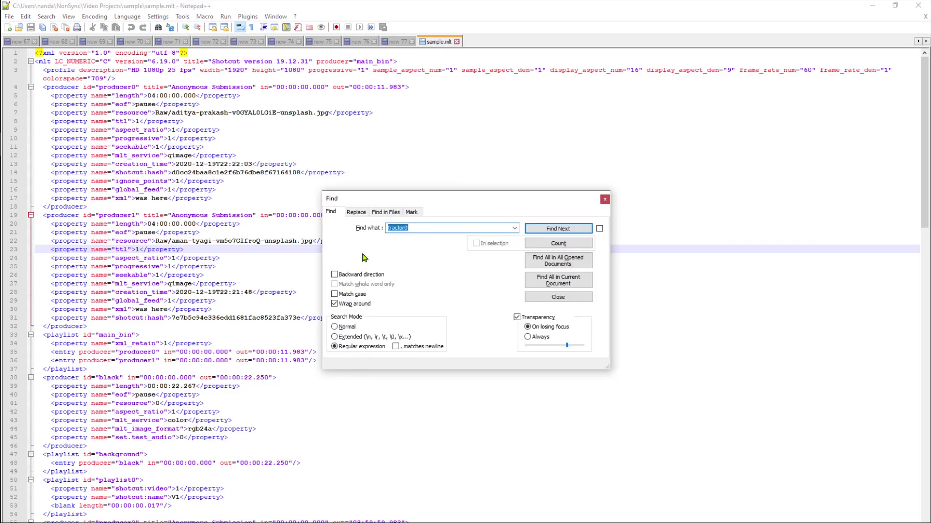
type("tractor")
key("Return")
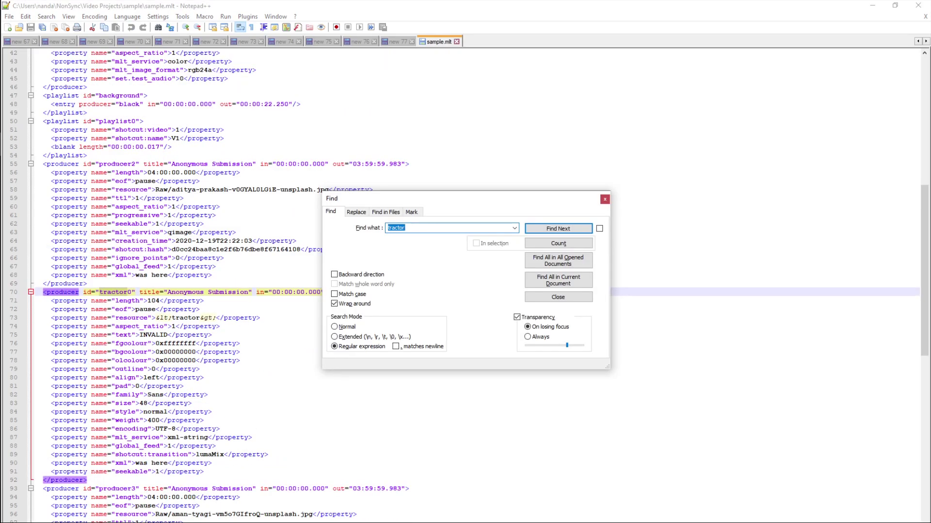
key("Escape")
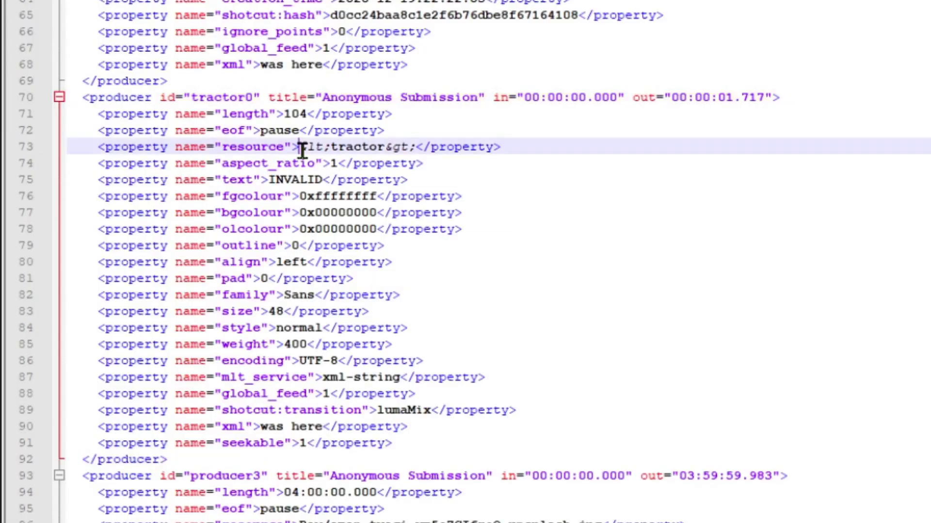
Inspect the tractor0 block: its <tractor> resource, INVALID text and lumaMix value.
left_click_drag(156, 318, 183, 322)
left_click_drag(350, 153, 416, 147)
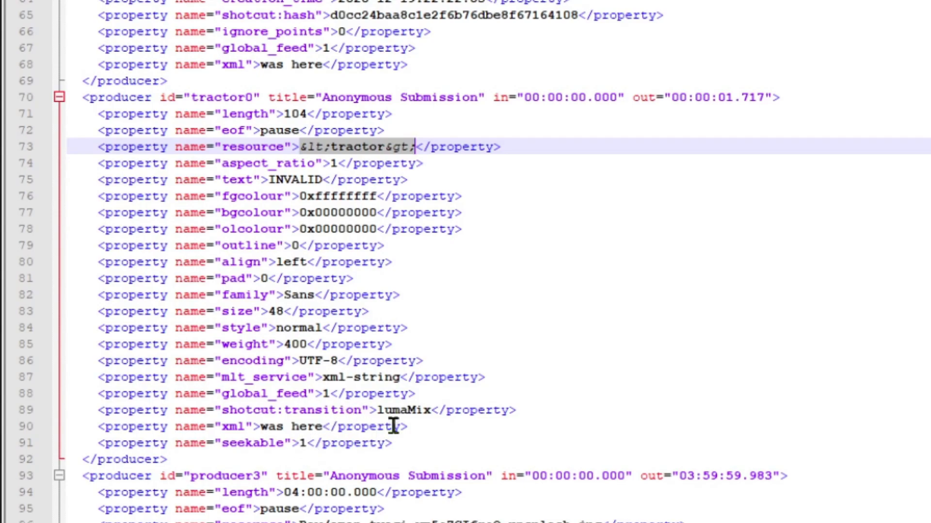
double_click(279, 180)
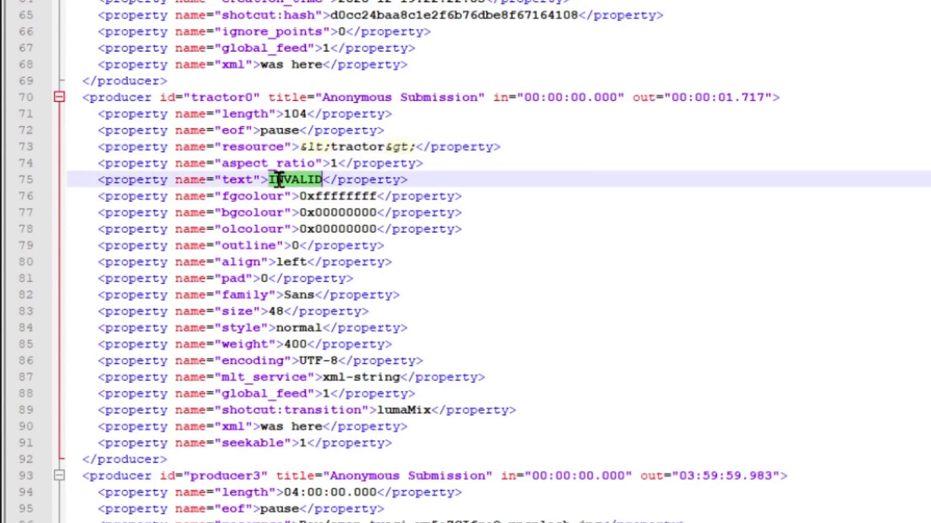
left_click_drag(377, 410, 431, 410)
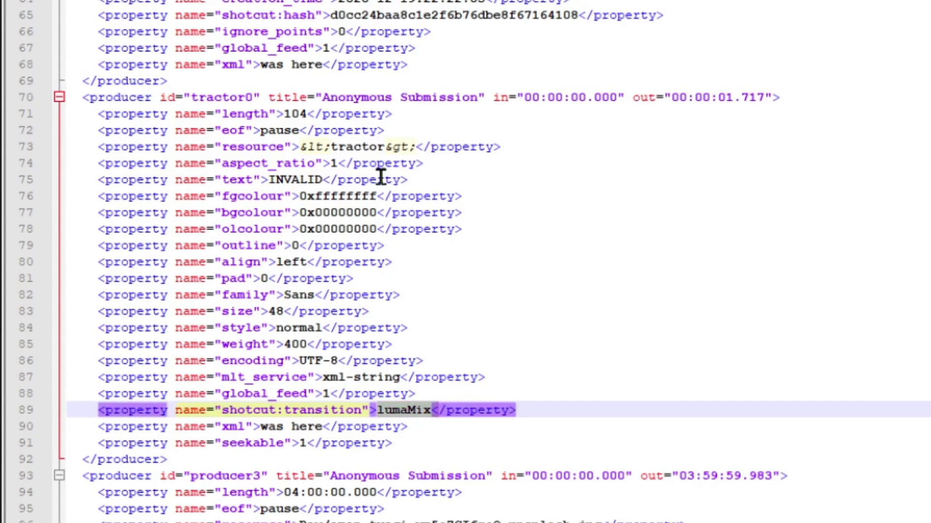
left_click_drag(322, 86, 477, 98)
left_click(375, 213)
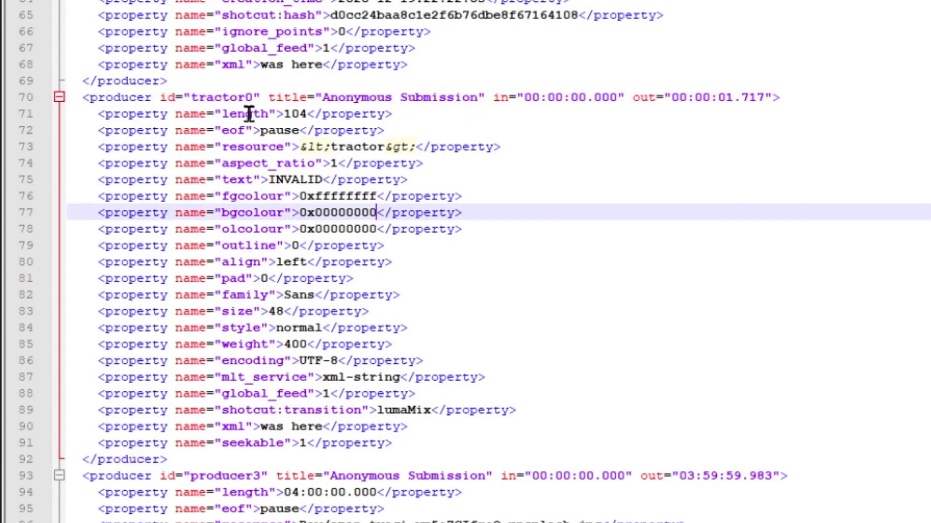
double_click(243, 97)
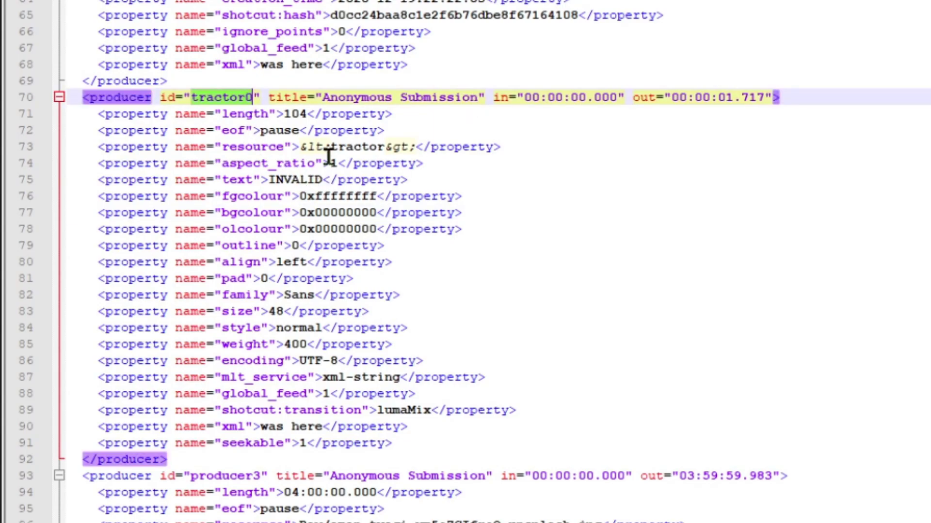
left_click_drag(307, 147, 416, 147)
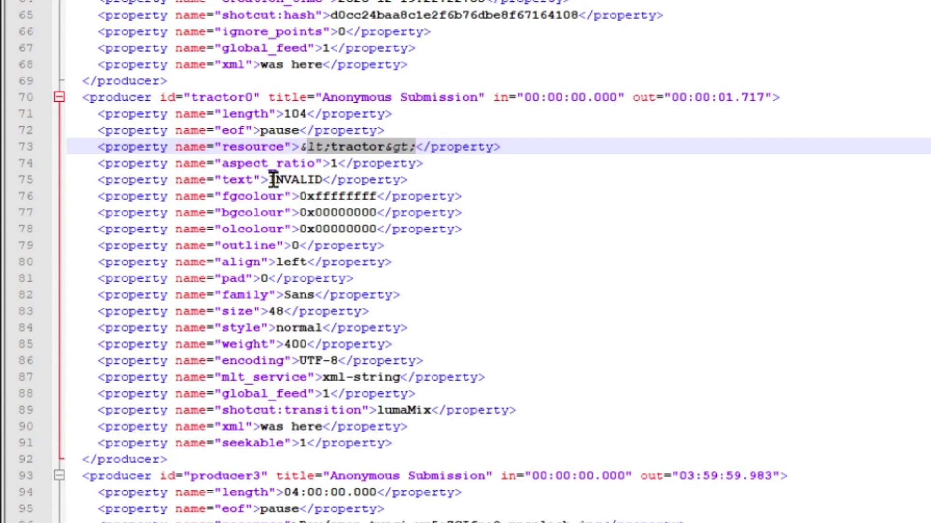
double_click(236, 98)
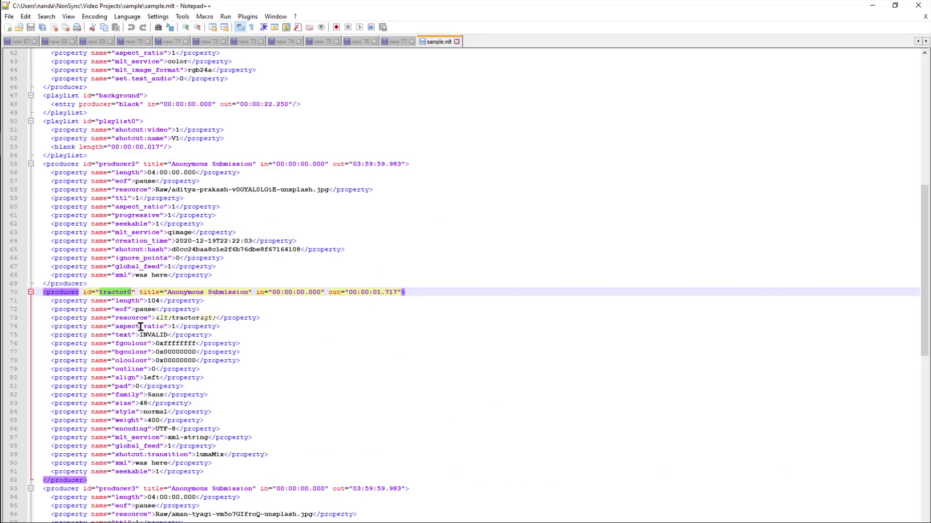
Delete the tractor0 entry on line 111 from the V2 playlist.
key("ctrl+f")
key("Return")
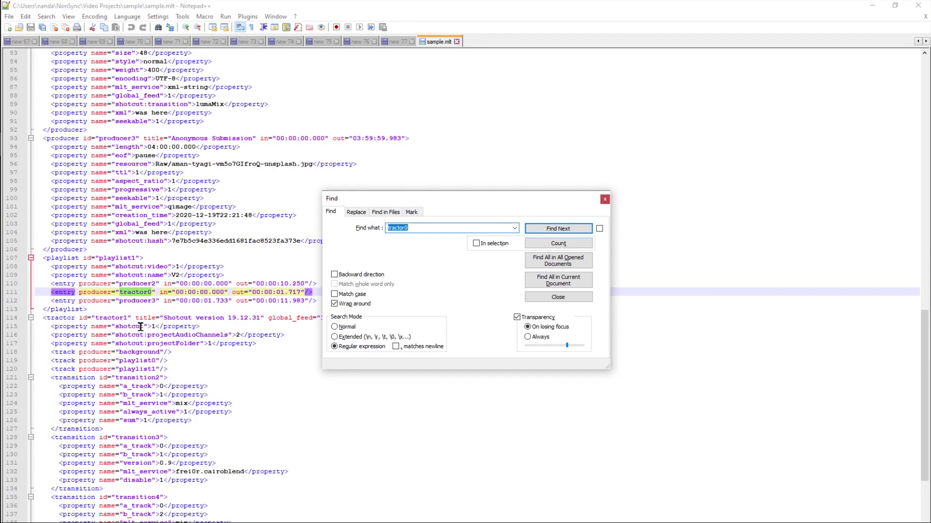
key("Escape")
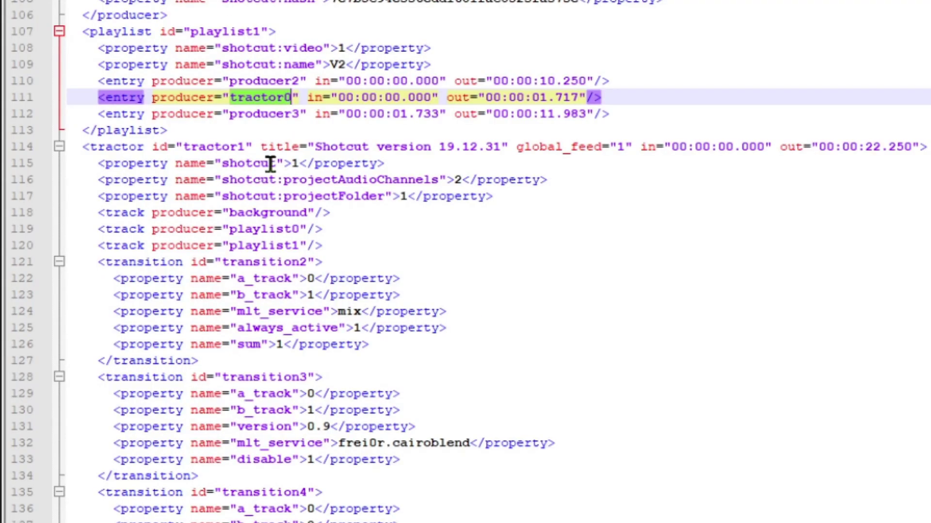
key("shift+Up")
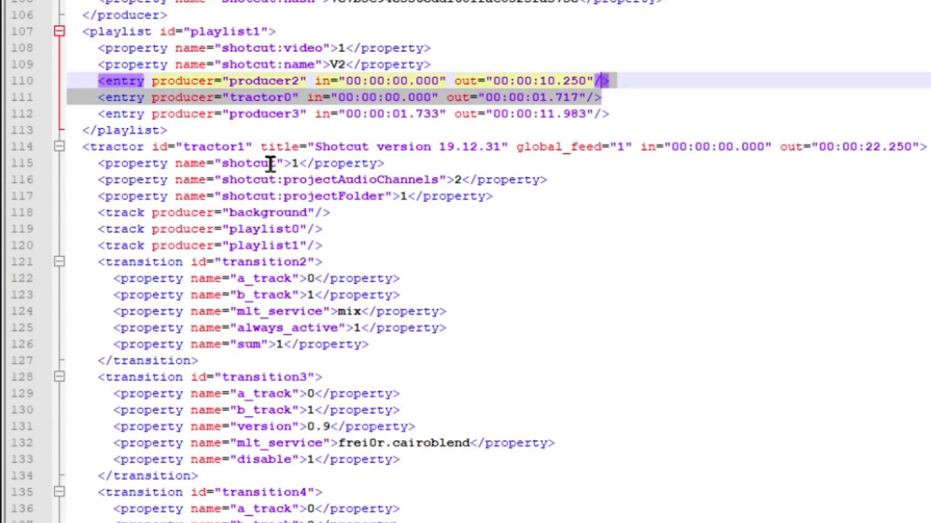
key("shift+Right")
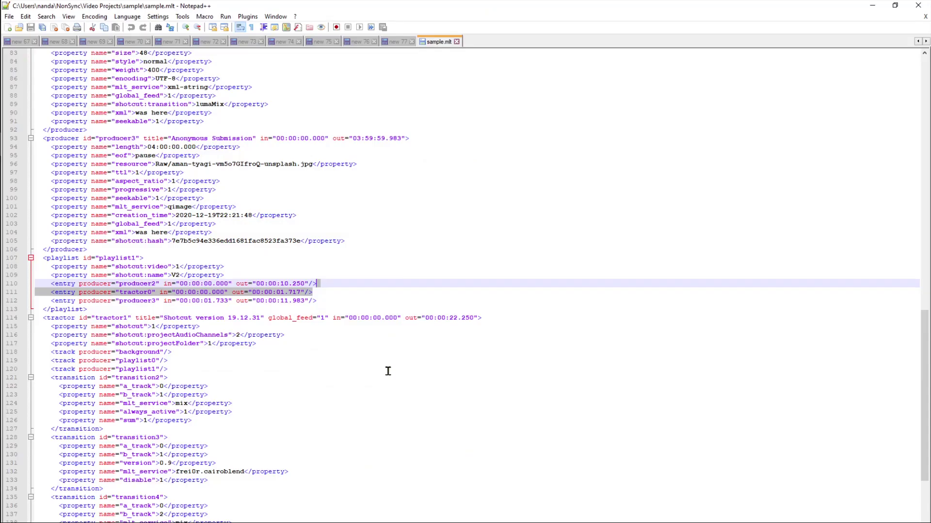
key("Delete")
Find tractor0 to jump to its producer definition on line 70.
key("ctrl+f")
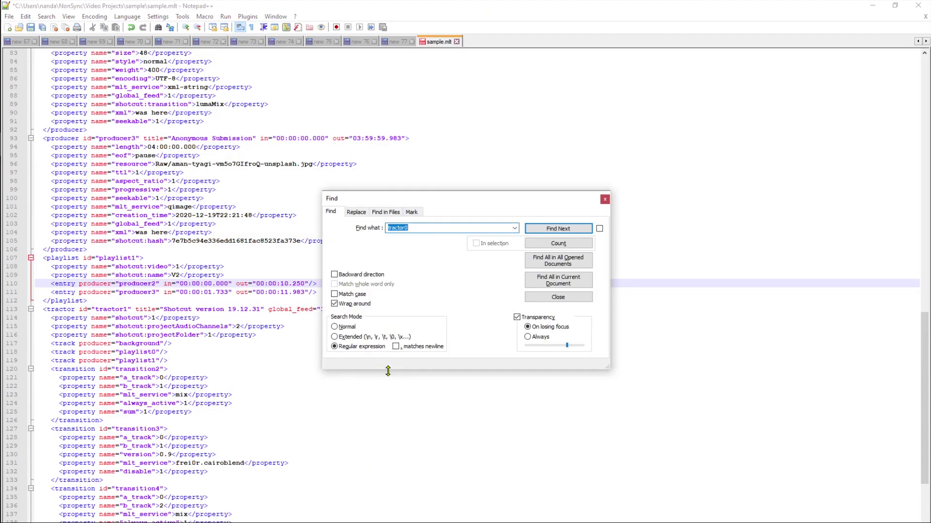
key("Return")
key("Escape")
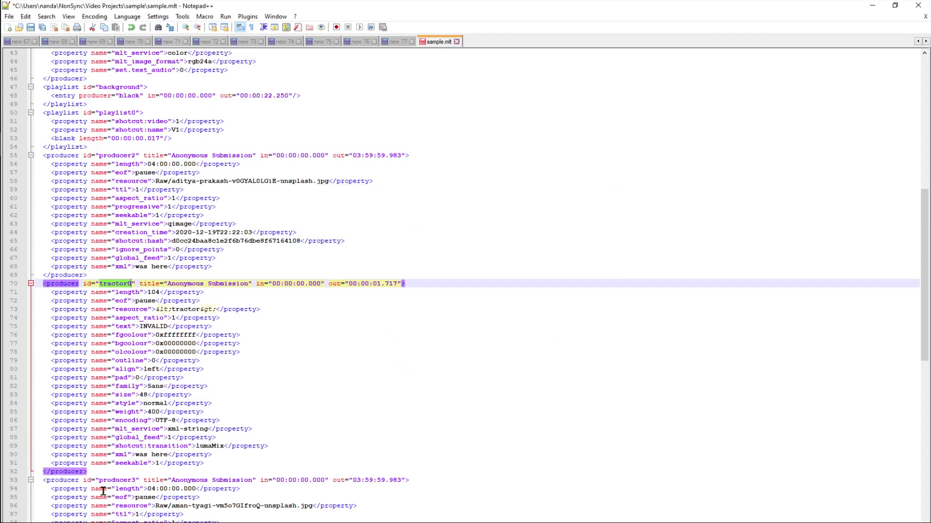
Select and delete the tractor0 producer block, lines 70–92.
left_click(103, 472)
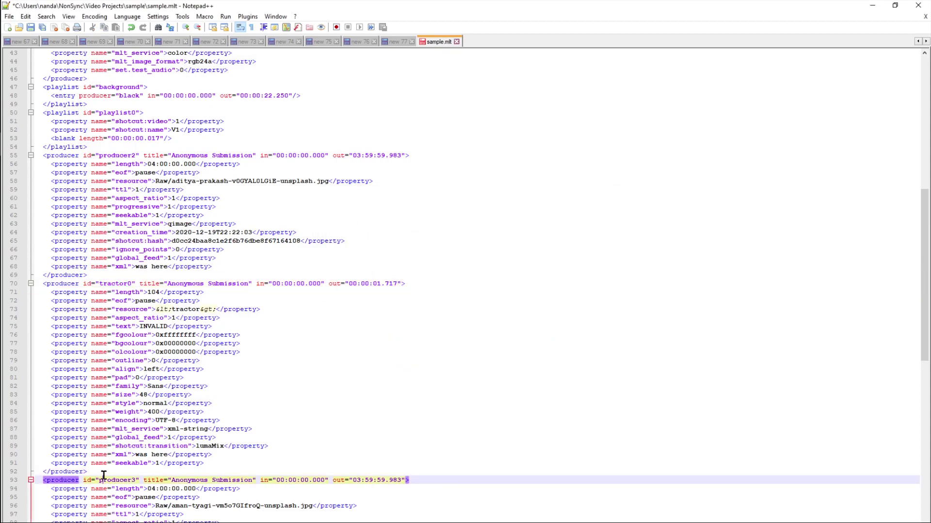
left_click(103, 274, "shift")
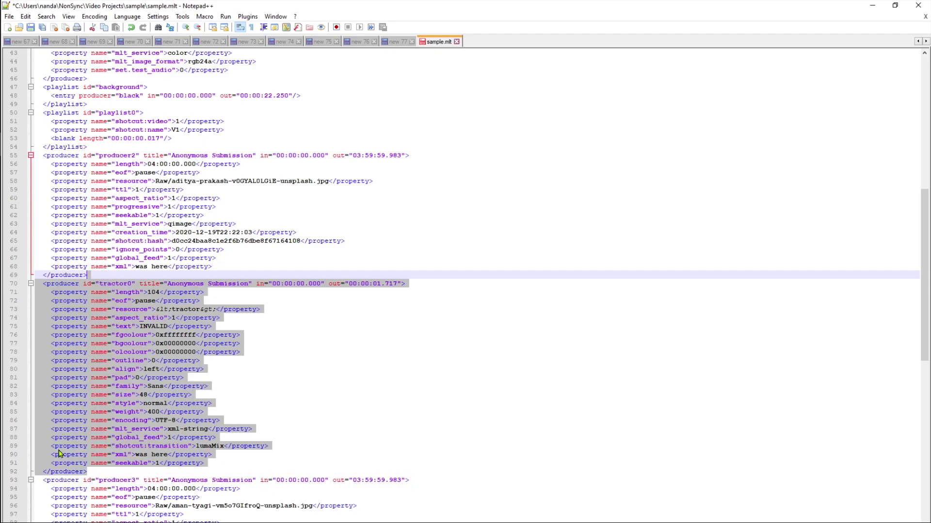
key("Delete")
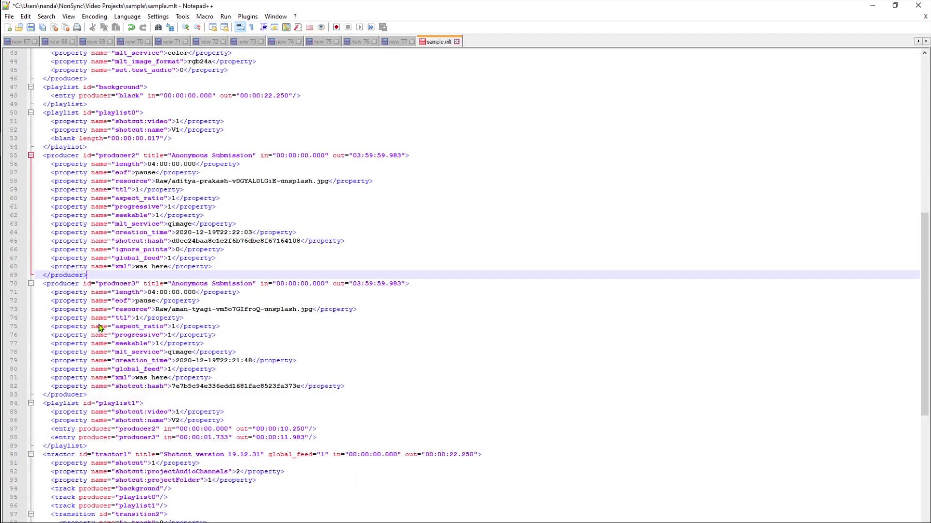
Search 'tractor' to confirm only tractor1 remains, then save the file and close Notepad++.
key("ctrl+f")
type("tractor")
key("Return")
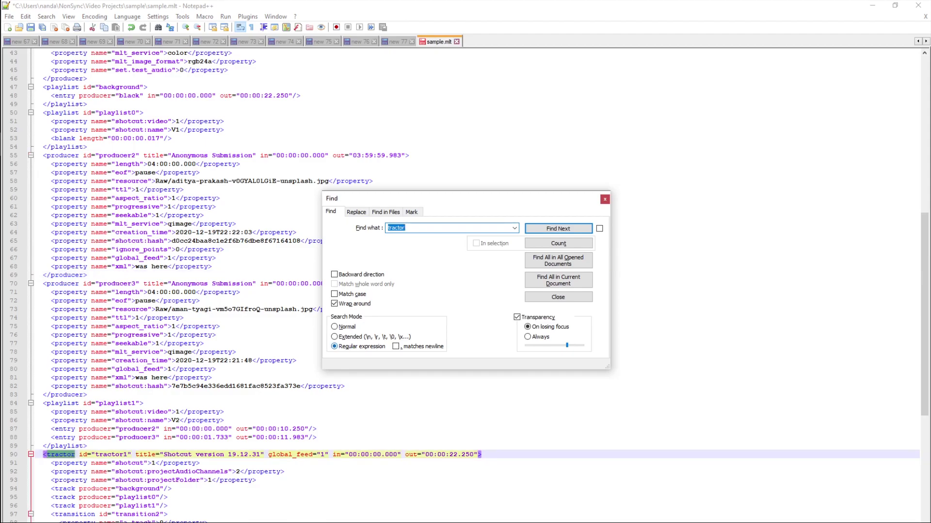
key("Return")
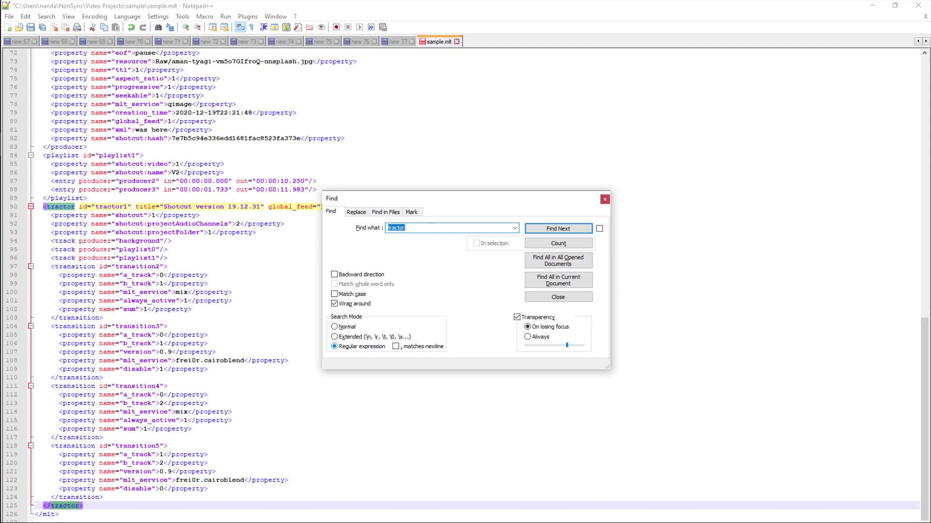
key("Return")
key("Return")
key("Return")
key("Return")
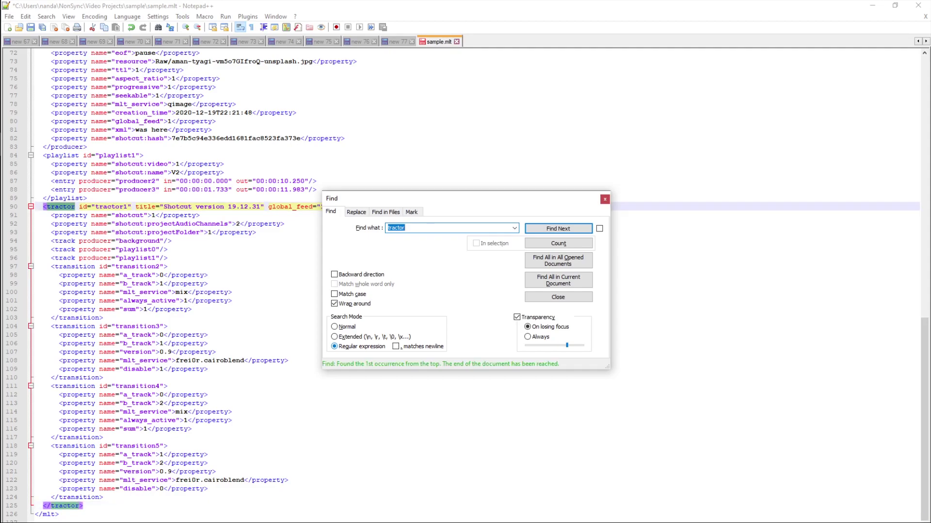
key("Return")
key("Escape")
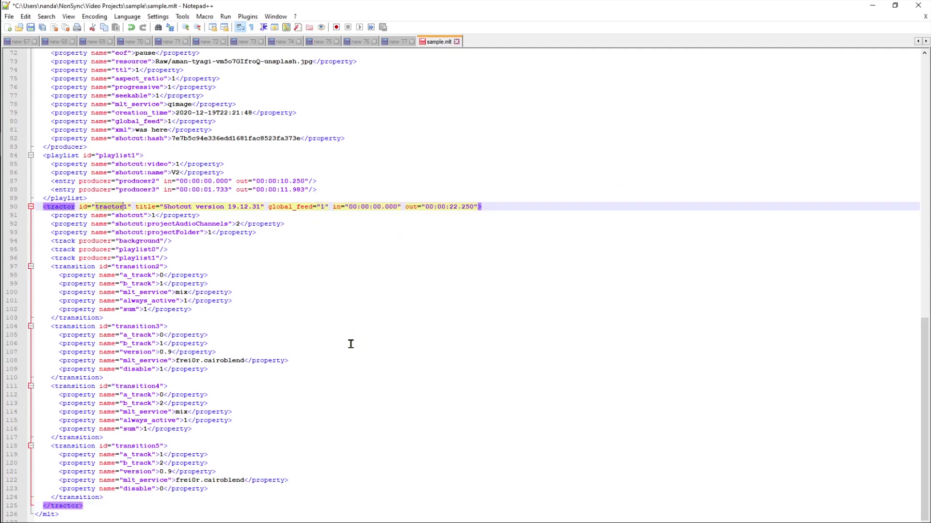
left_click(30, 27)
left_click(918, 5)
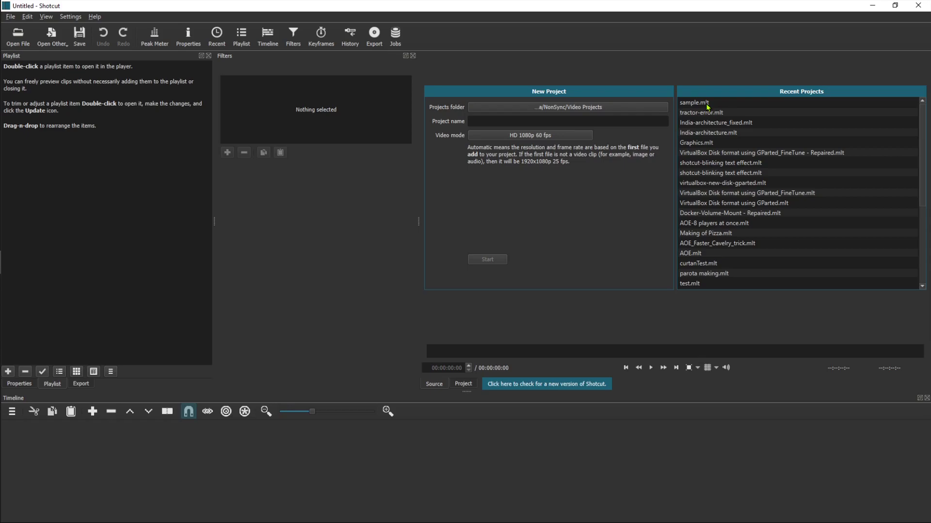
Open sample.mlt from Recent Projects and drag the splitter up to enlarge the timeline.
left_click(707, 104)
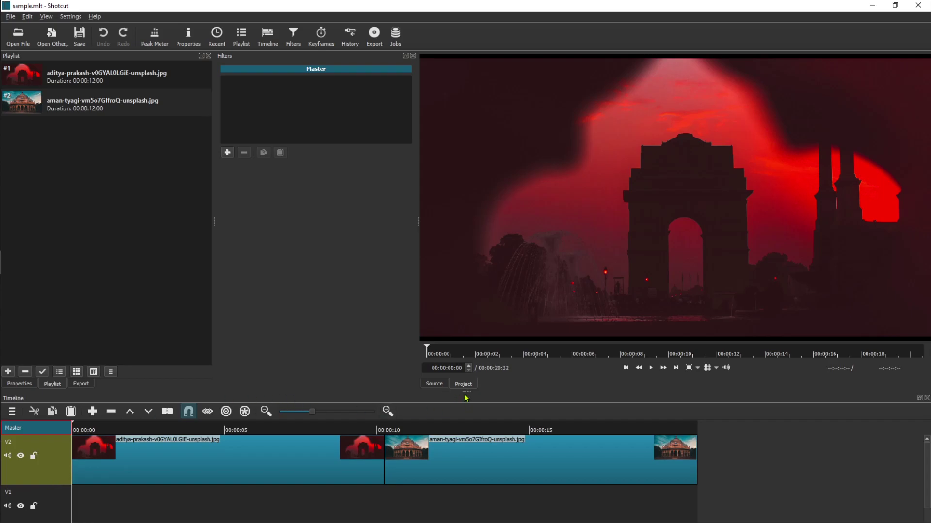
left_click_drag(466, 392, 463, 318)
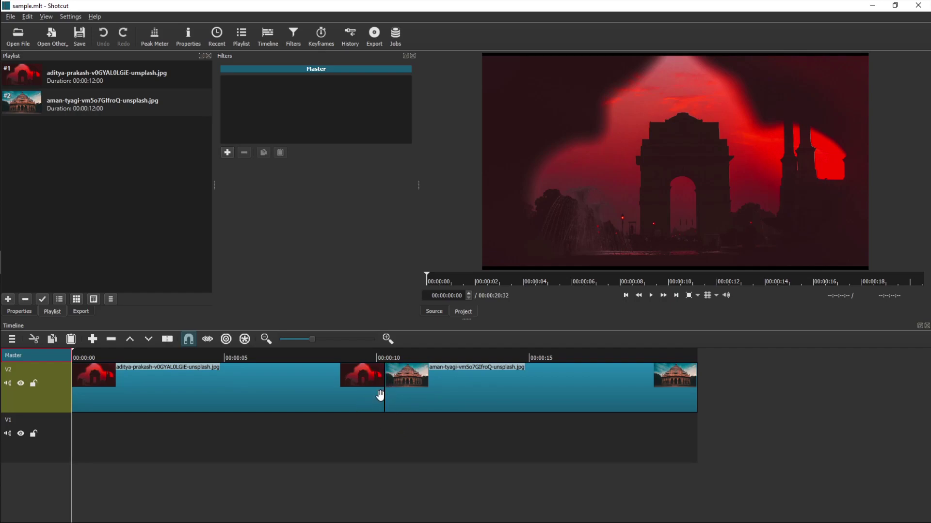
Close the project and reopen sample.mlt from Recent Projects.
left_click(10, 17)
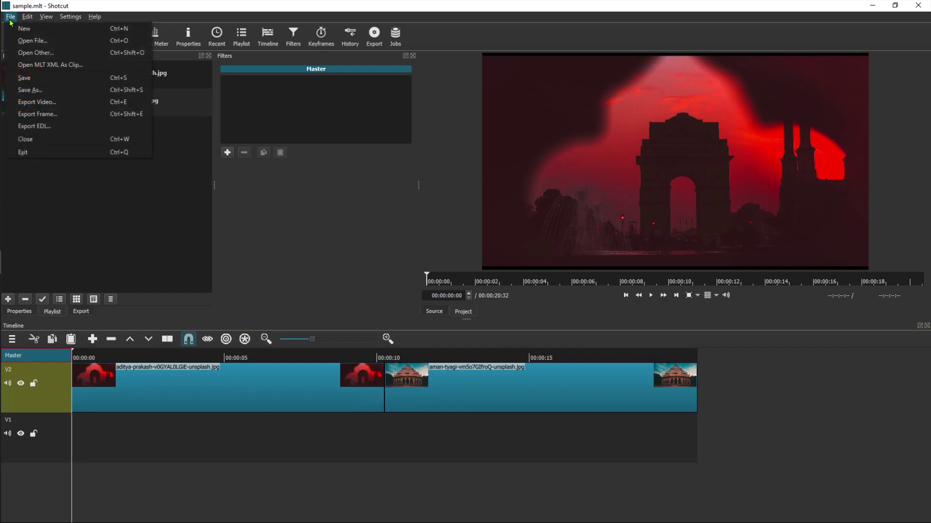
key("Escape")
key("ctrl+n")
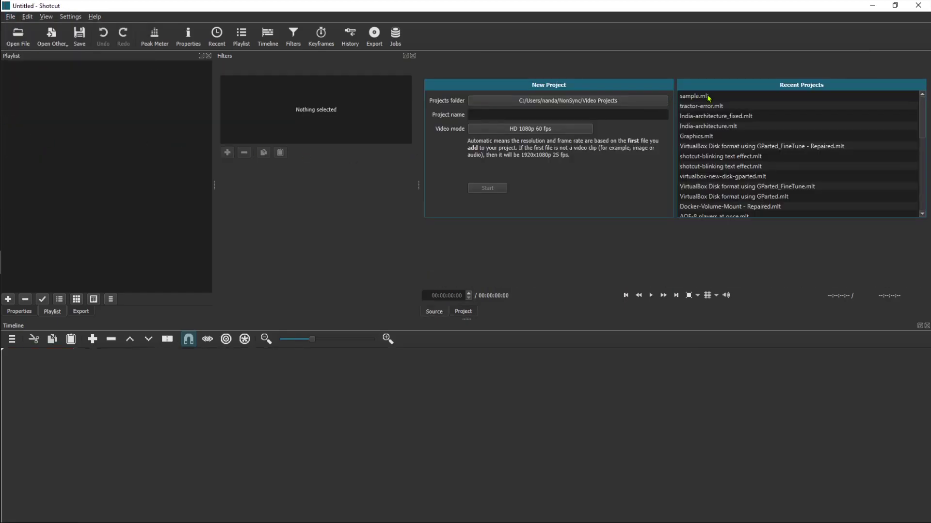
left_click(708, 96)
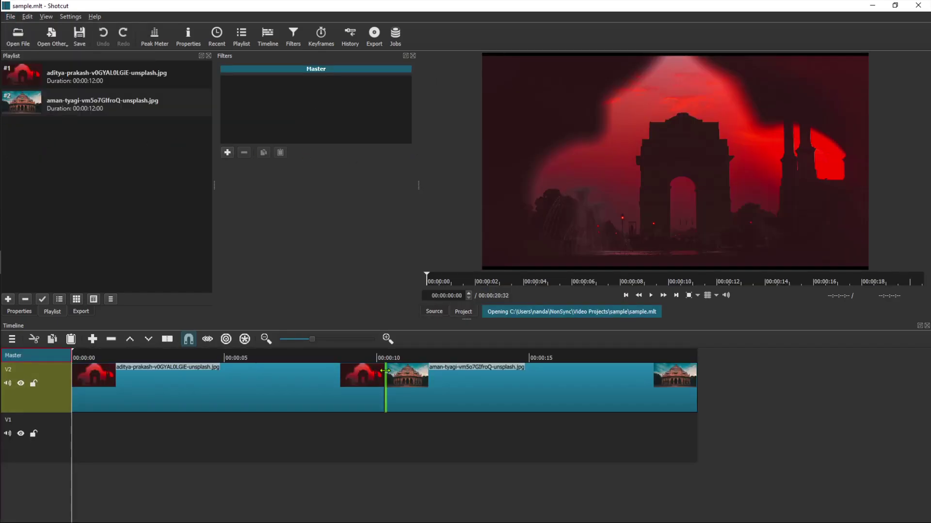
Move both clips to V1, undo back to V2, and save the project.
left_click(468, 392)
left_click_drag(294, 399, 314, 485)
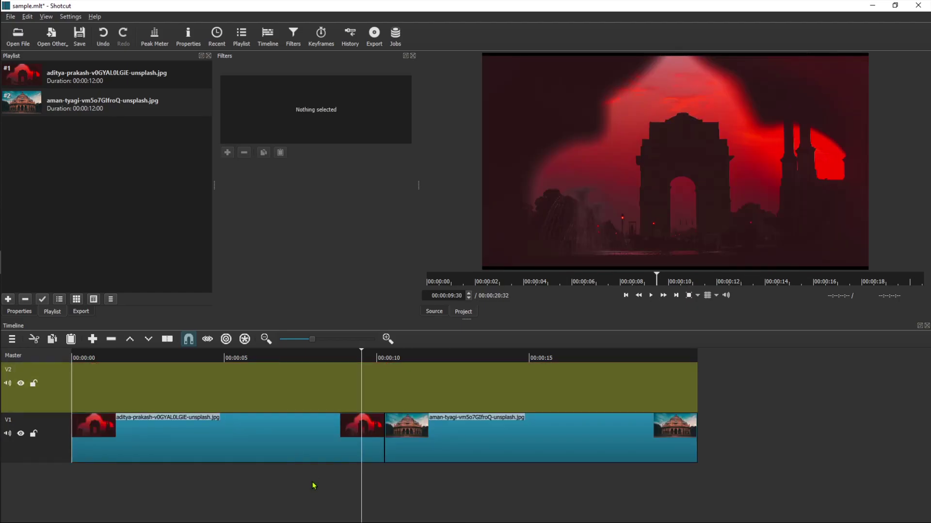
key("ctrl+z")
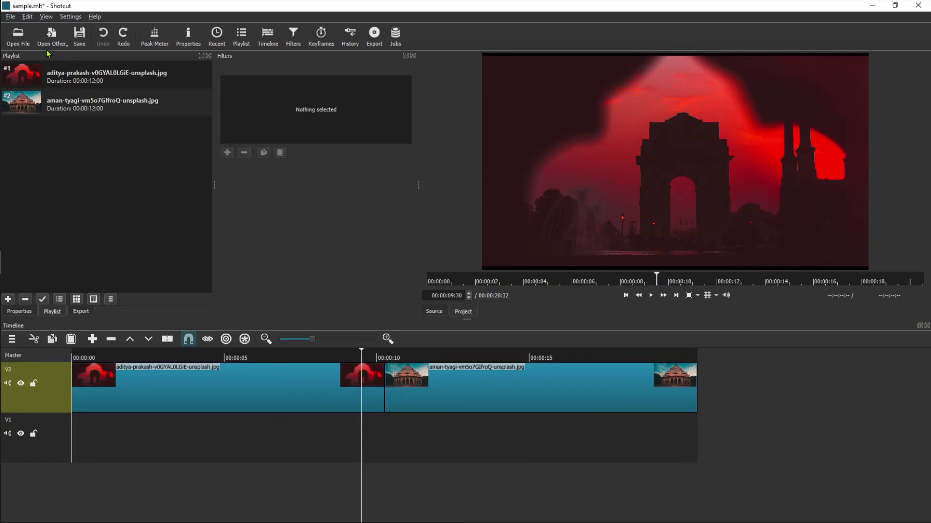
left_click(79, 35)
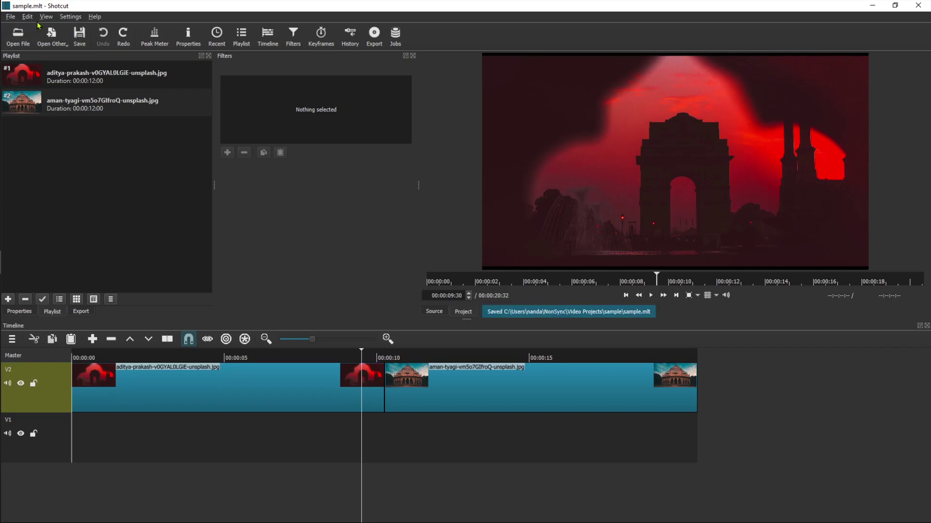
Close sample.mlt and reopen it from Recent Projects to confirm a clean load.
left_click(10, 16)
left_click(30, 139)
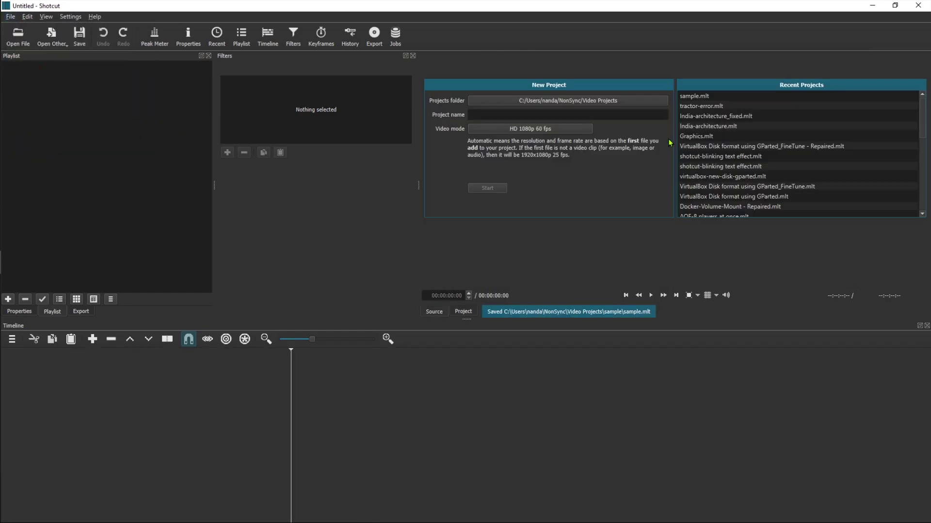
left_click(710, 96)
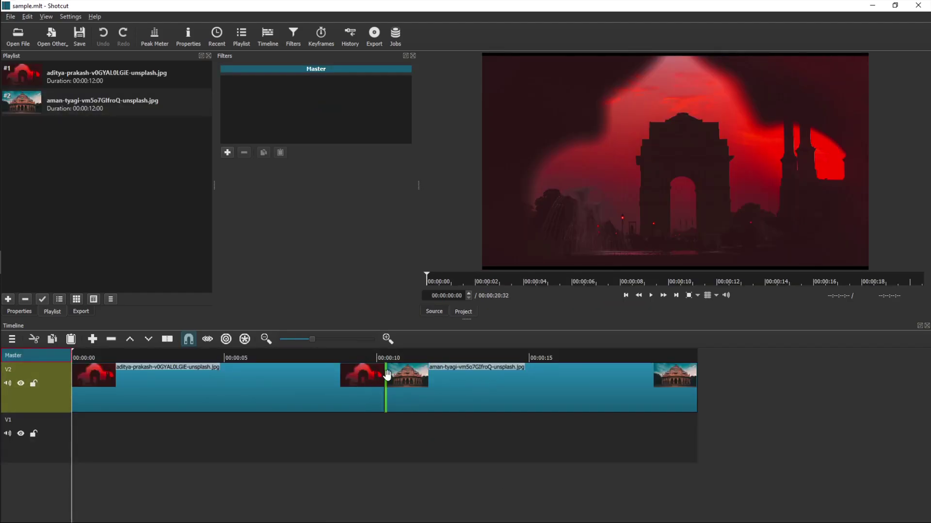
Overlap the second clip onto the first to form a transition, undo, and save.
left_click_drag(434, 385, 407, 436)
left_click(436, 388)
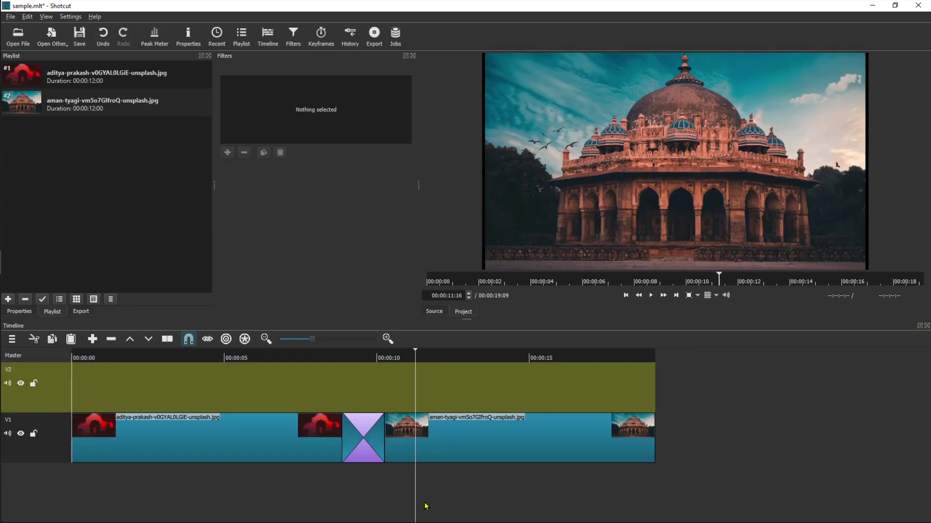
key("ctrl+z")
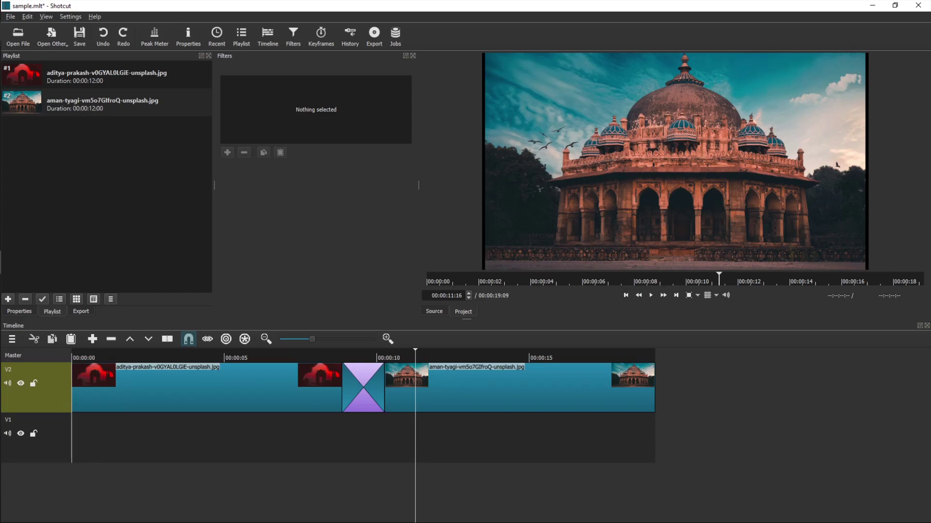
left_click(79, 34)
Close and reopen sample.mlt, then cancel the Missing Files warning.
left_click(14, 18)
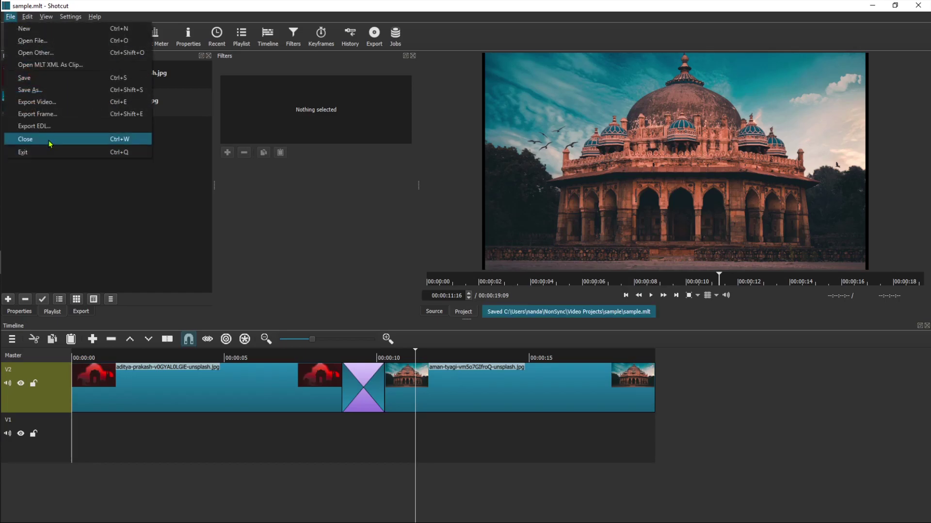
left_click(51, 141)
left_click(707, 98)
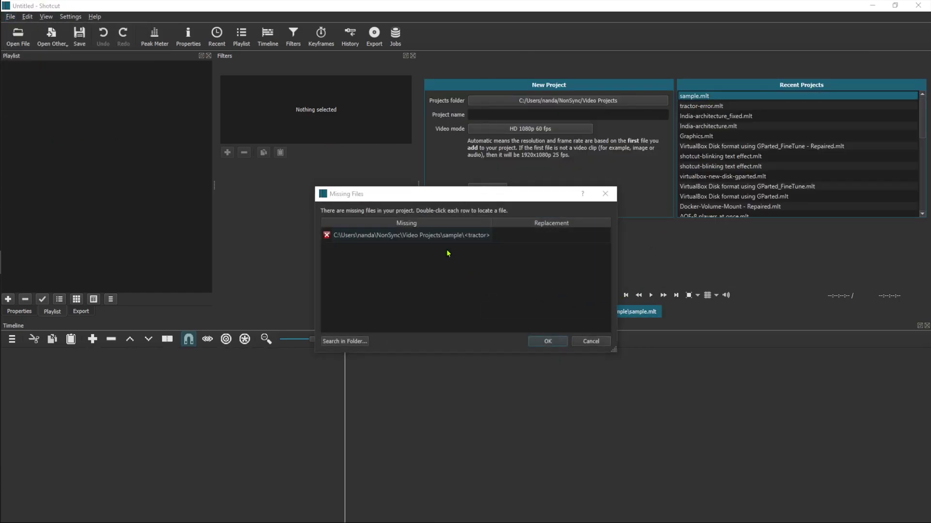
left_click(591, 342)
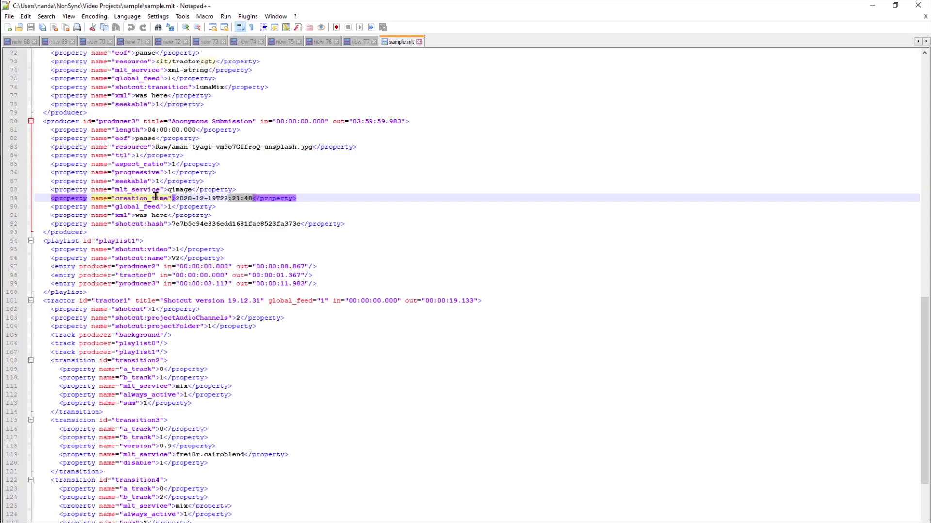
Search sample.mlt for tractor matches to locate the tractor0 producer and its references.
left_click(289, 181)
key("ctrl+f")
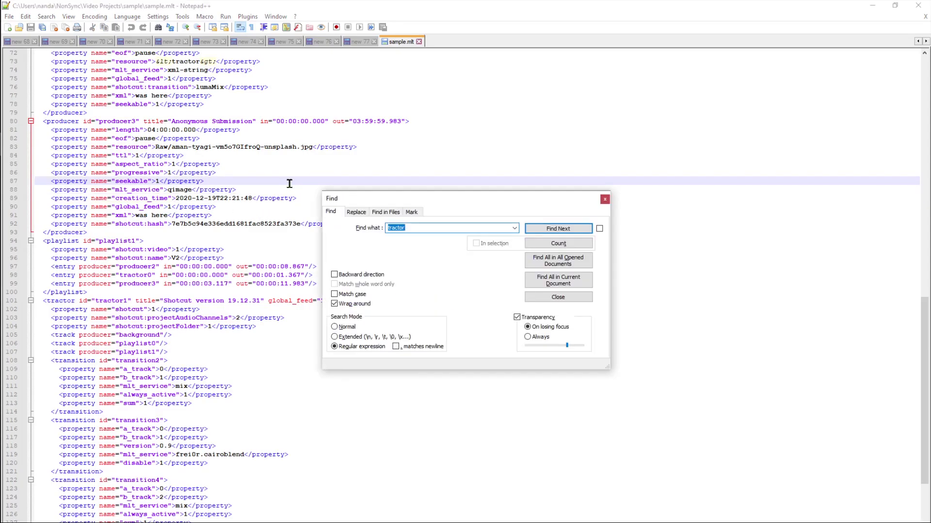
key("Return")
key("Return")
key("Return")
key("Return")
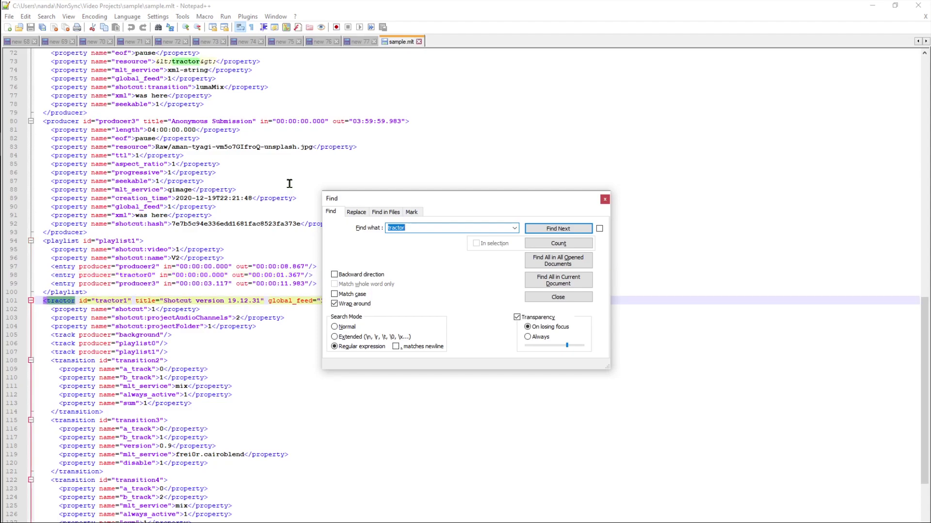
key("Return")
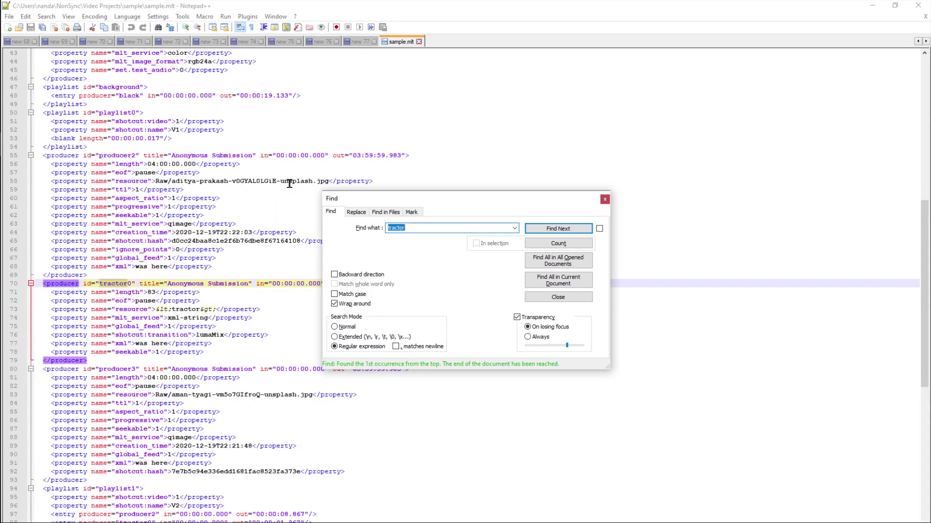
key("Escape")
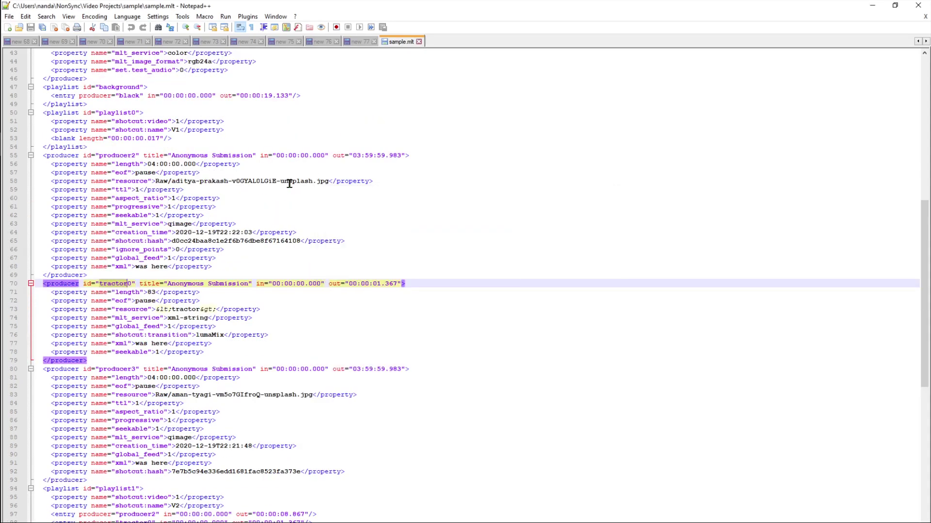
left_click(173, 309)
left_click_drag(173, 309, 200, 309)
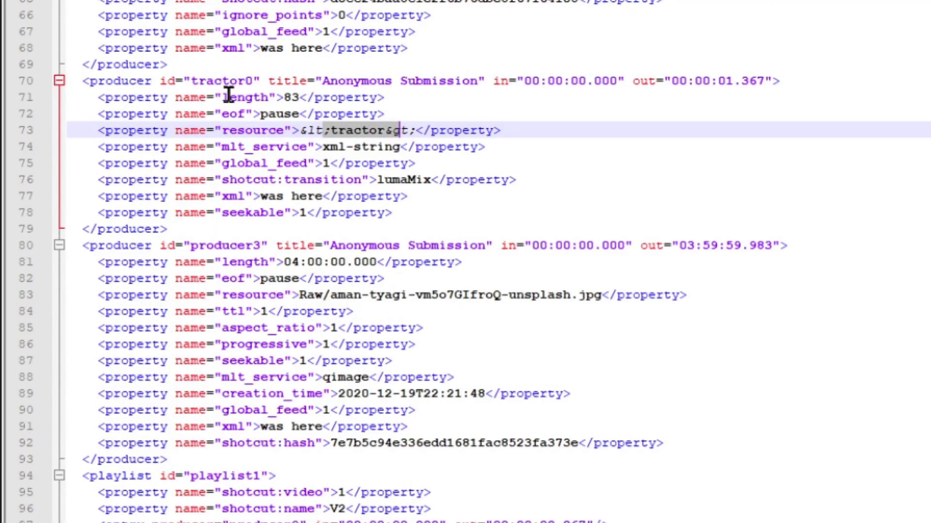
left_click(134, 284)
key("ctrl+f")
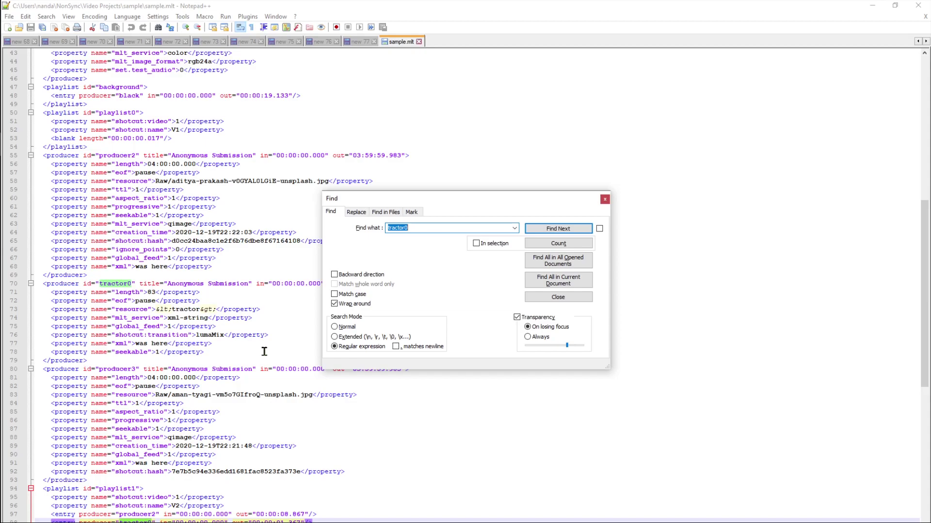
key("Escape")
Delete the tractor0 entry line from the V2 playlist.
scroll(80, 304, "down", 13)
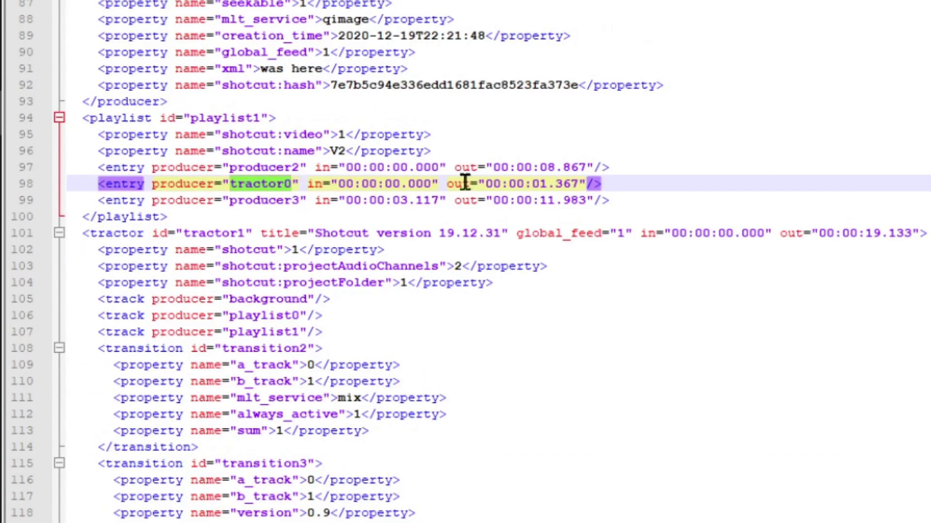
left_click(327, 180)
key("shift+Up")
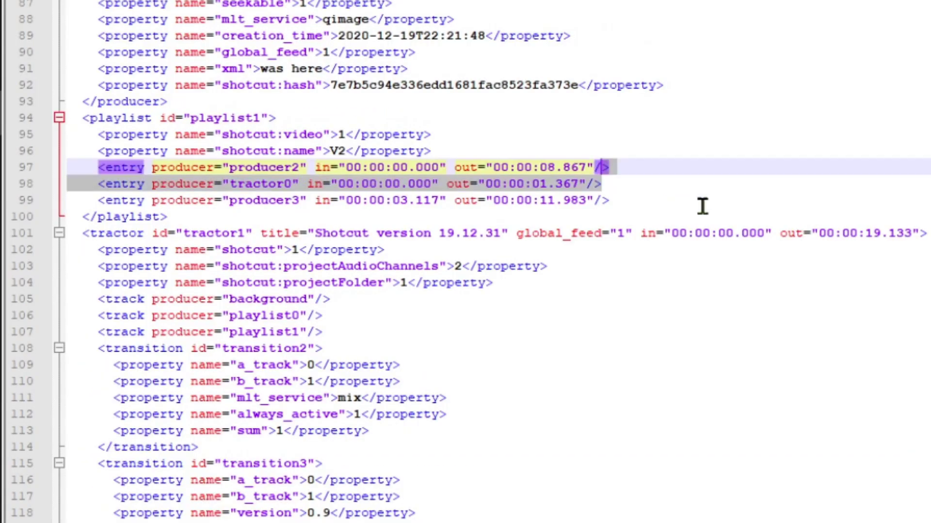
key("BackSpace")
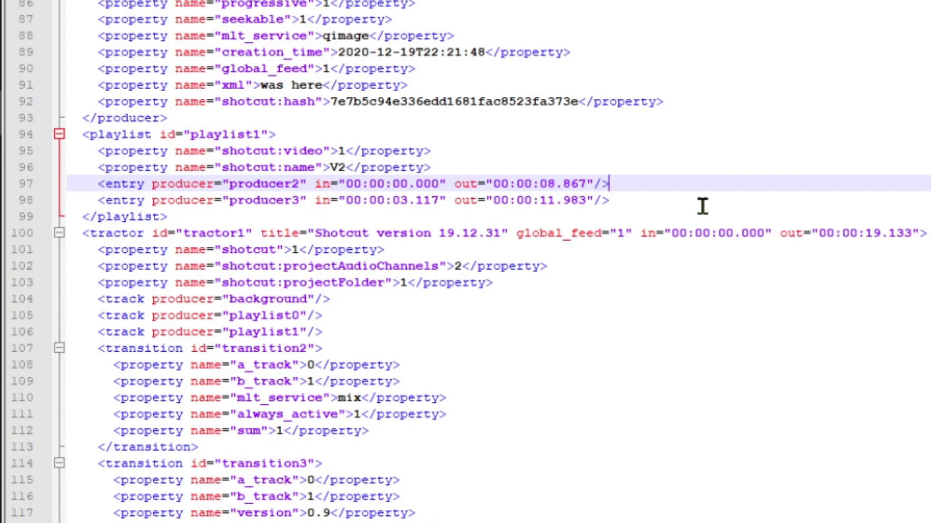
Select lines 70–79 of the tractor0 producer block and delete them.
scroll(698, 146, "up", 10)
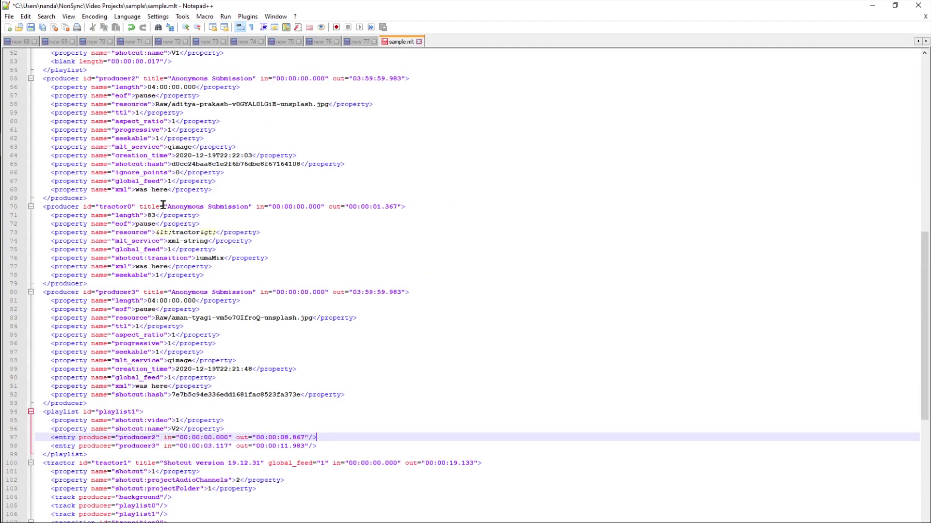
double_click(116, 207)
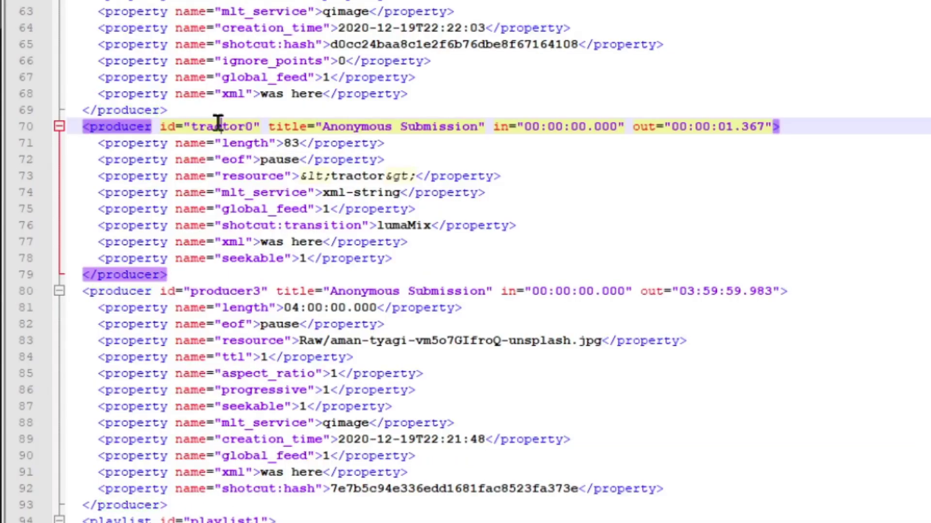
left_click(318, 182)
left_click(183, 275)
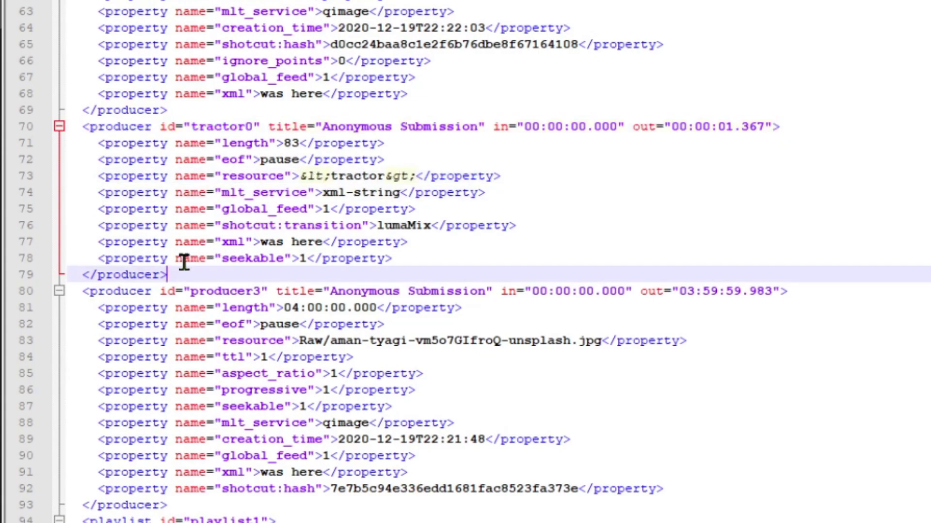
left_click(202, 112, "shift")
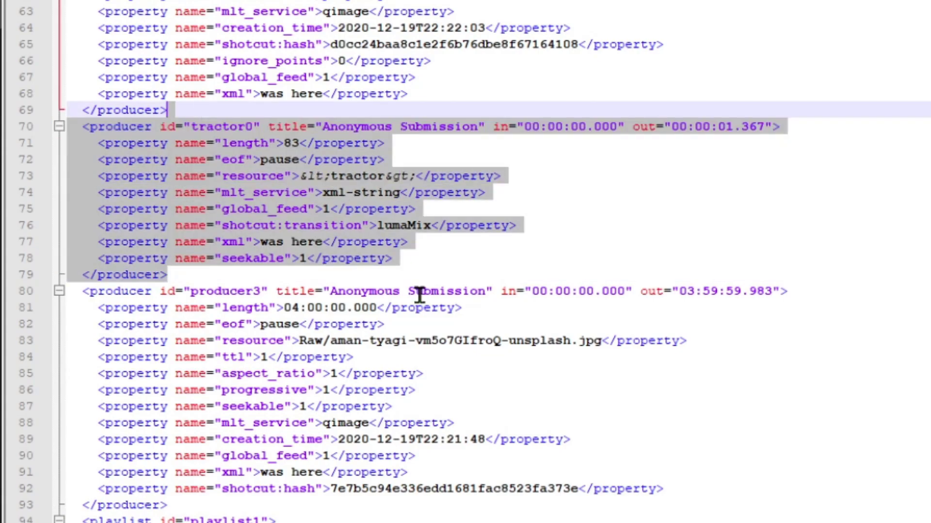
key("Delete")
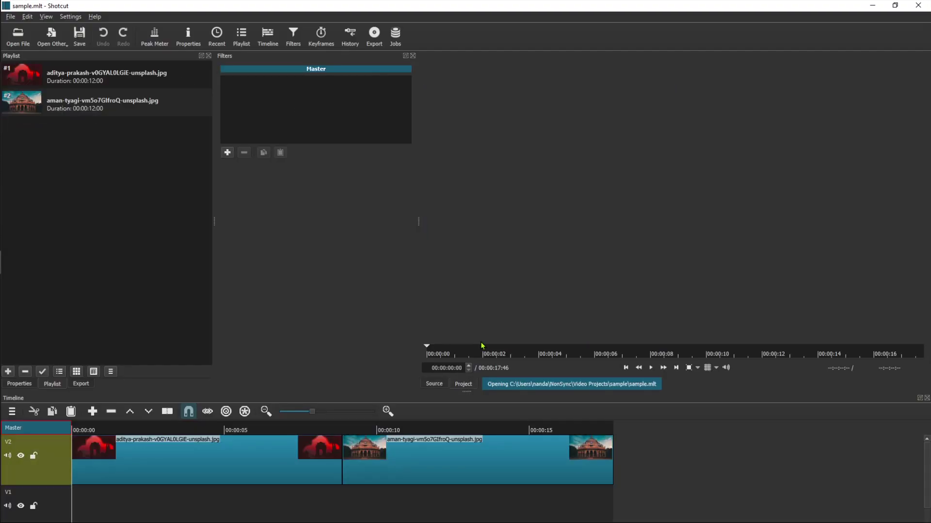
Enlarge the timeline, drag the second photo onto the first to form a transition, and select both clips.
left_click_drag(461, 399, 460, 316)
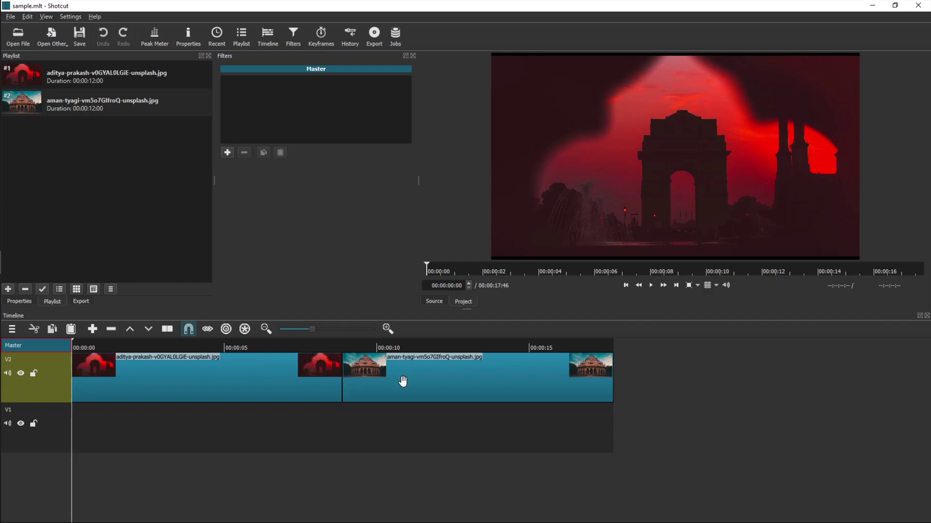
left_click_drag(401, 380, 337, 383)
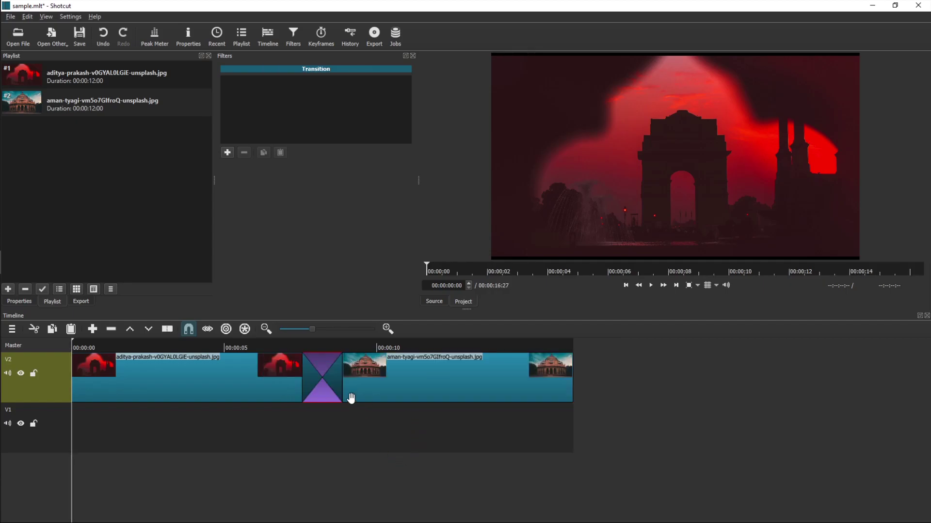
left_click(262, 391)
left_click(392, 390, "ctrl")
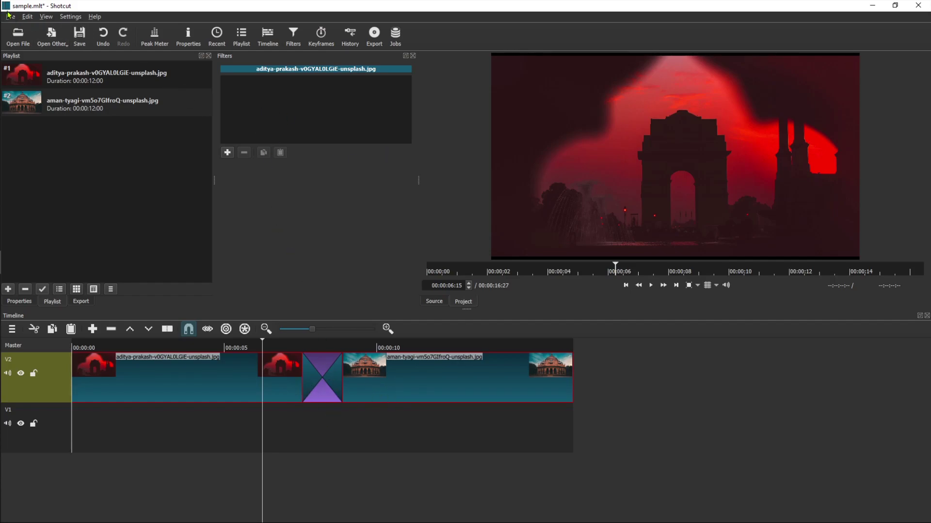
Save the project, then Save As a backup copy named sample1.mlt.
left_click(77, 36)
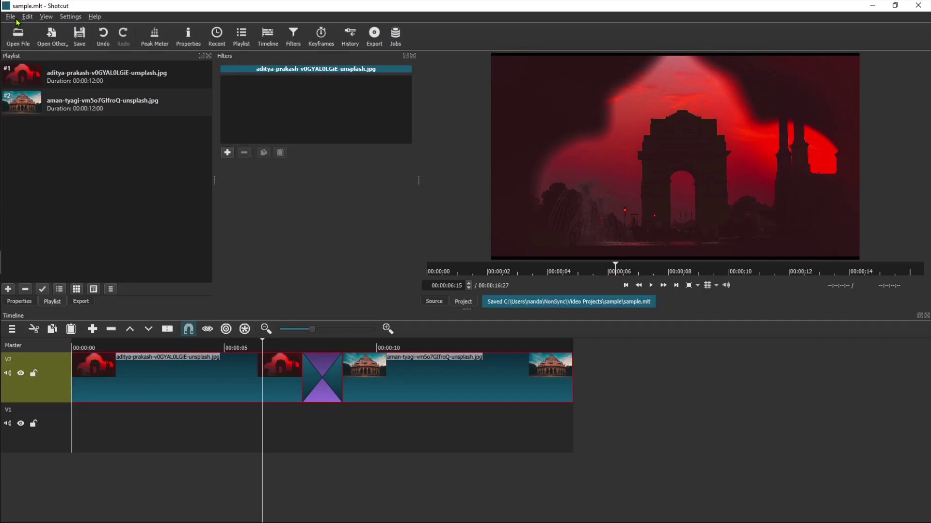
left_click(11, 17)
left_click(51, 91)
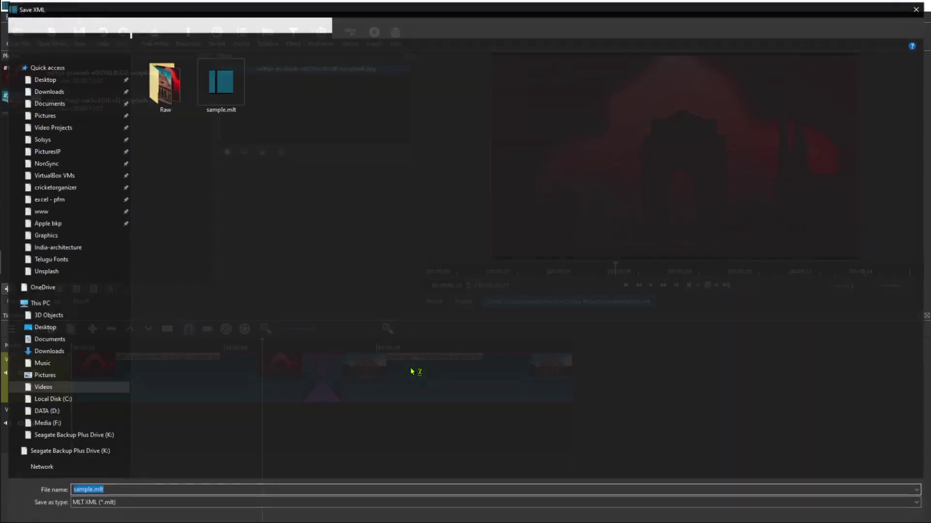
left_click(88, 491)
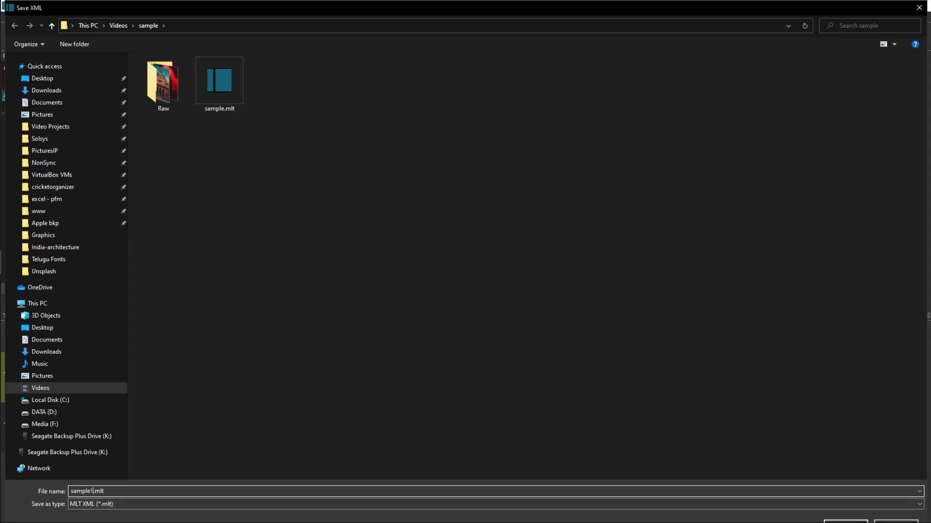
left_click(846, 522)
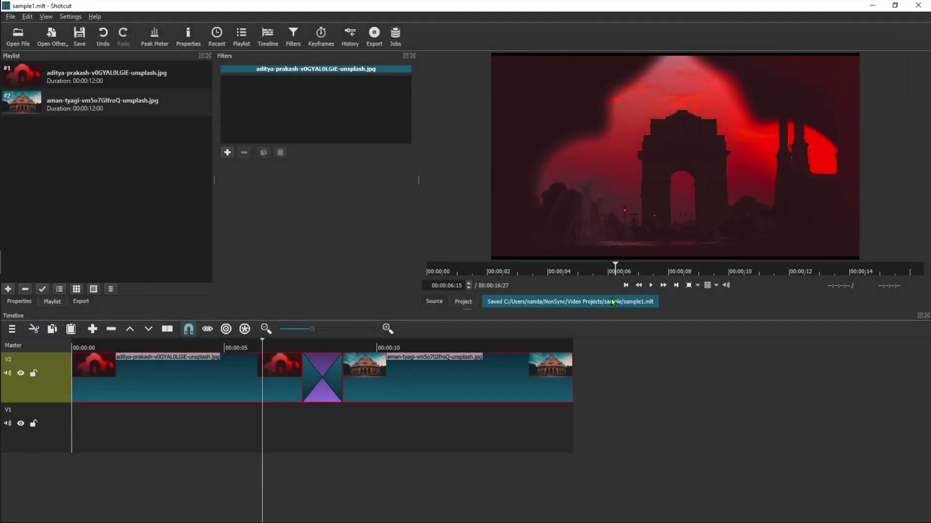
Move the clips to V1, undo back to V2, and save sample1.mlt.
left_click_drag(210, 394, 216, 434)
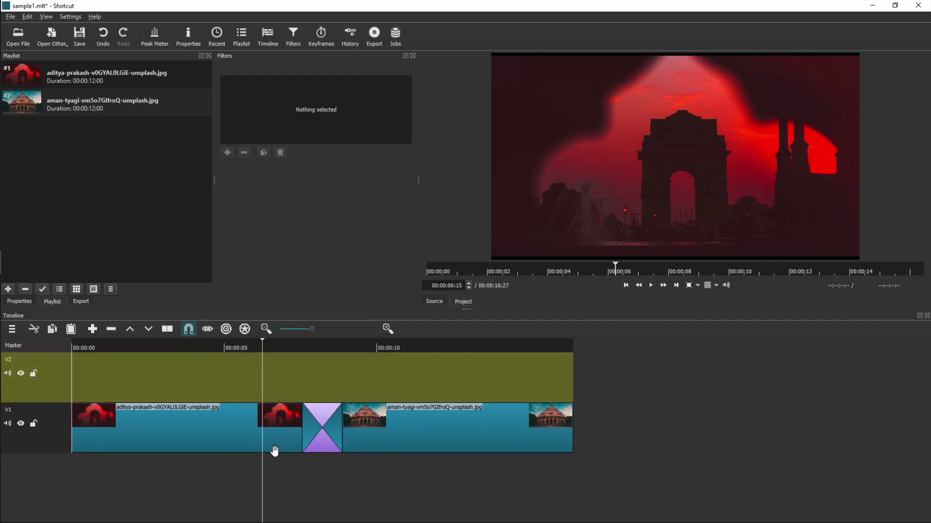
key("ctrl+z")
key("ctrl+s")
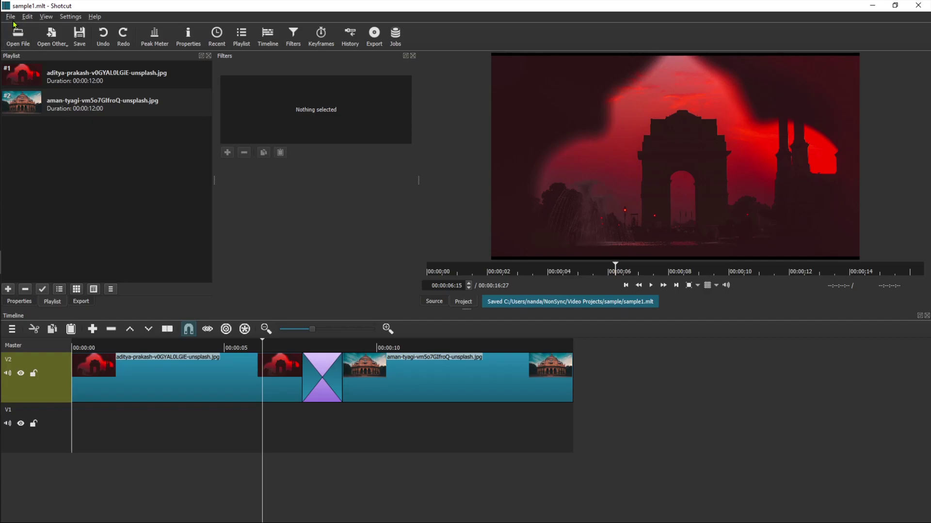
Close the project, open sample1.mlt, and cancel its missing tractor file warning.
left_click(10, 16)
left_click(51, 140)
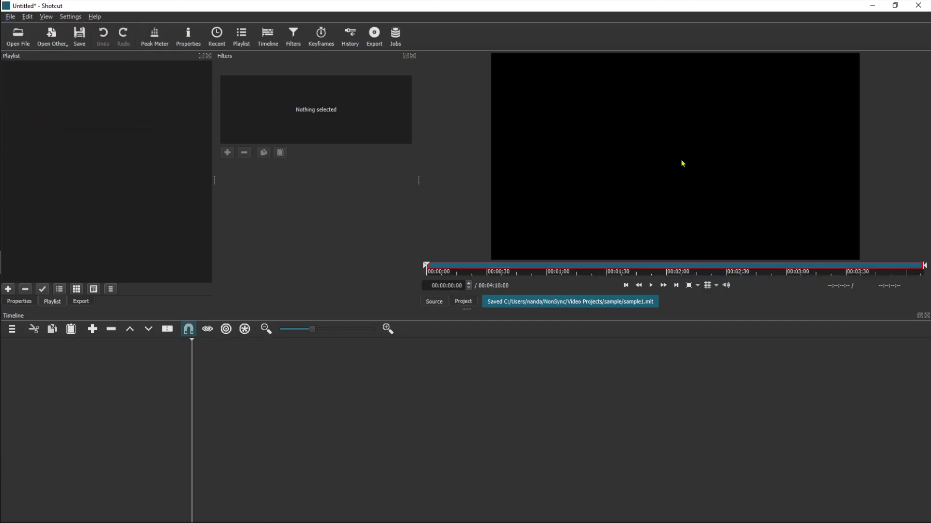
left_click(708, 95)
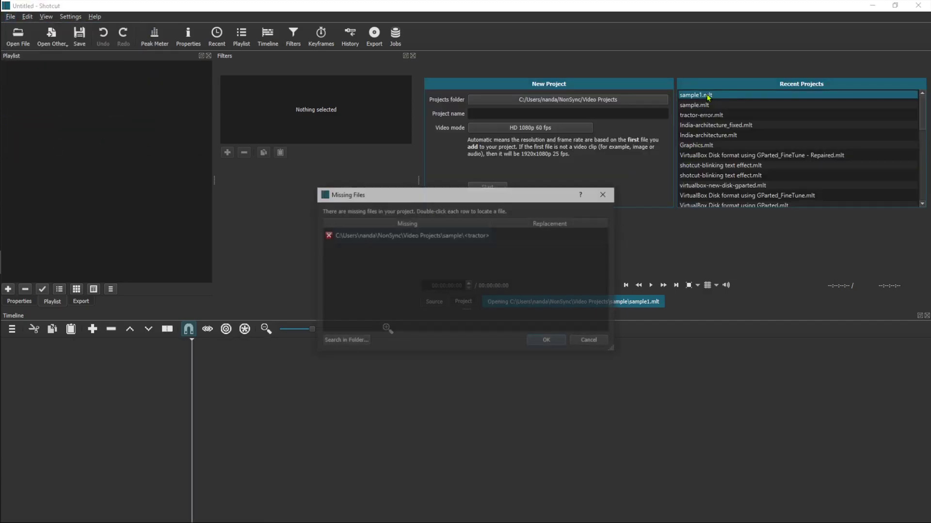
left_click(594, 340)
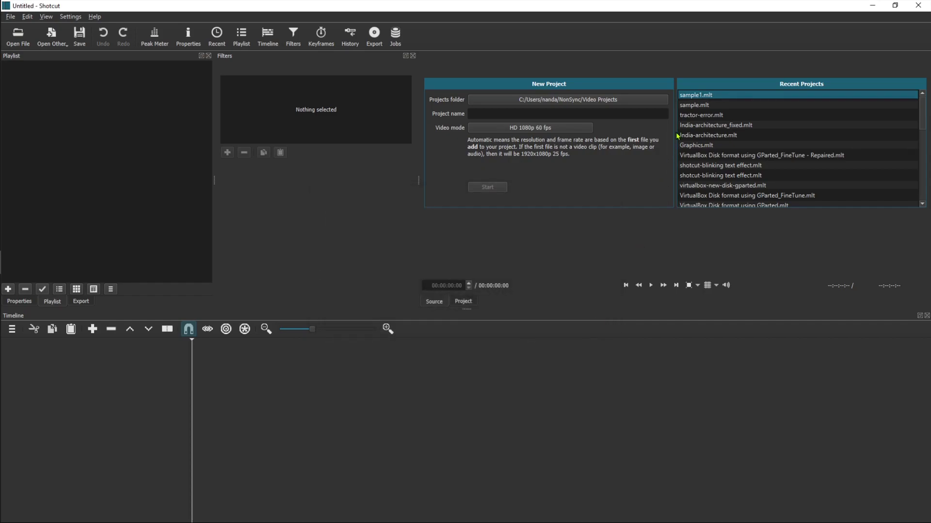
Close the empty untitled session and reopen sample.mlt from Recent Projects.
left_click(700, 107)
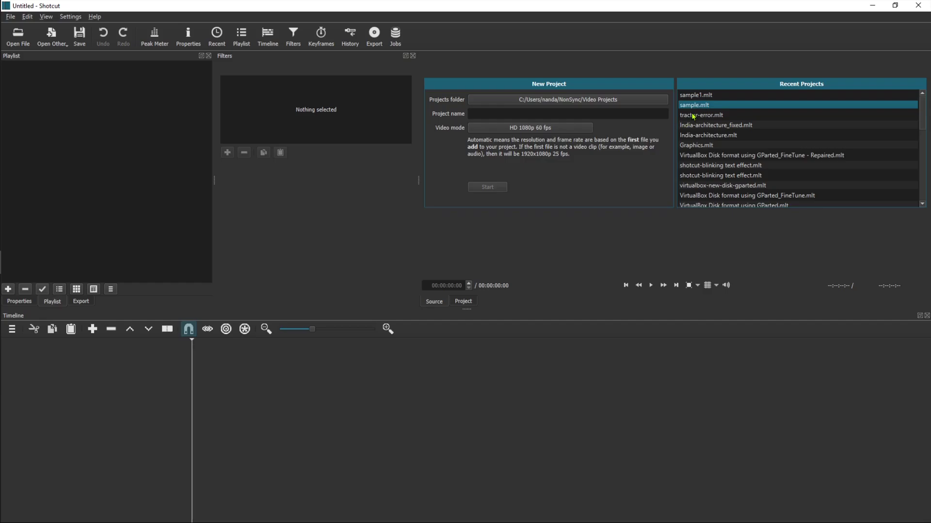
left_click(10, 16)
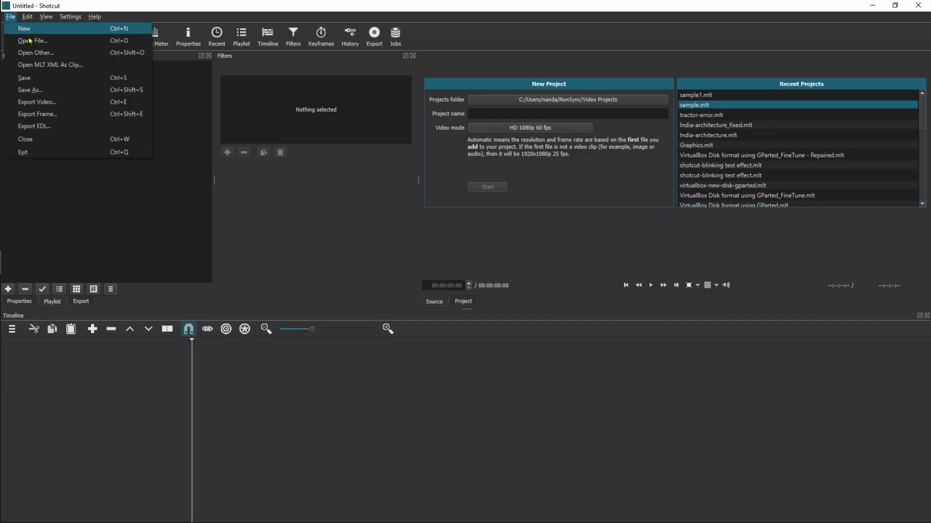
left_click(51, 139)
left_click(703, 104)
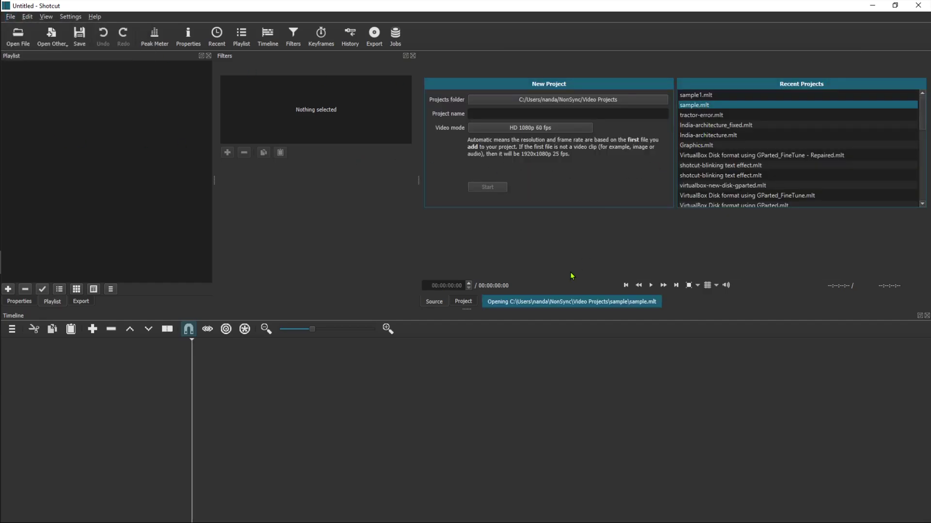